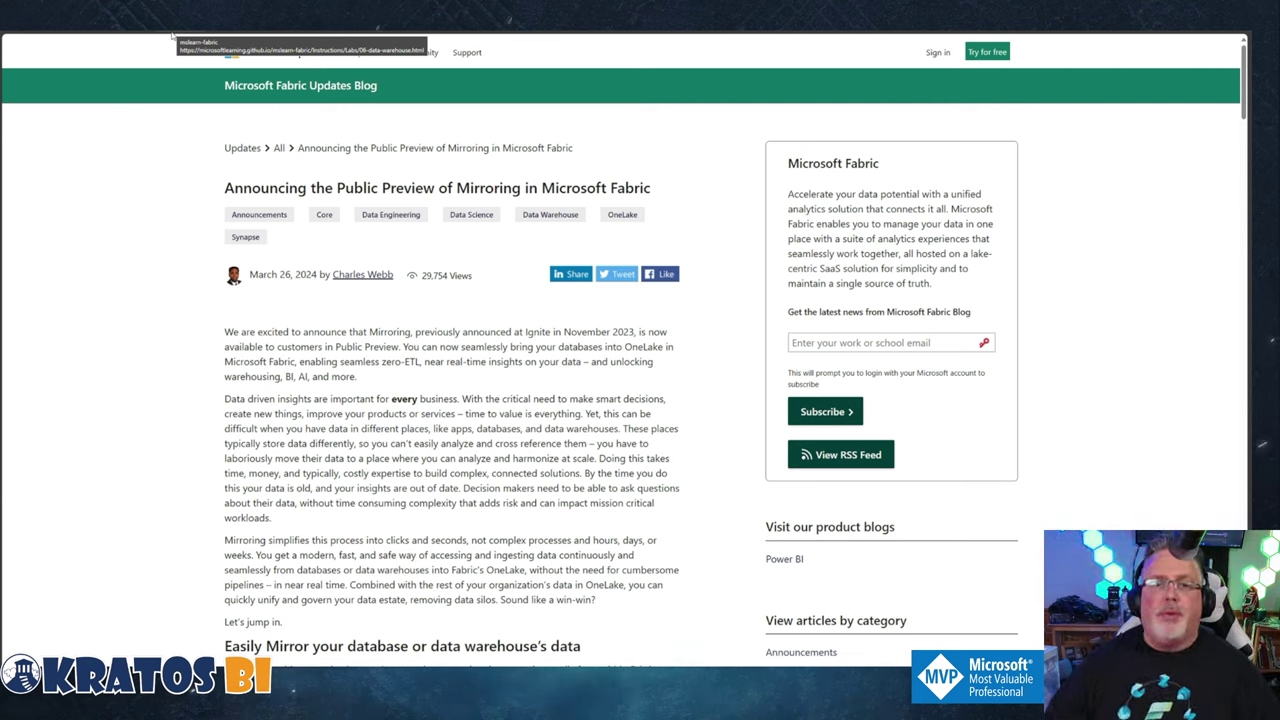
# Step: Scroll the Mirroring announcement down to its Pricing and 'Learn more about Mirroring' sections
pyautogui.scroll(-2, 295, 262)
pyautogui.scroll(-3, 295, 262)
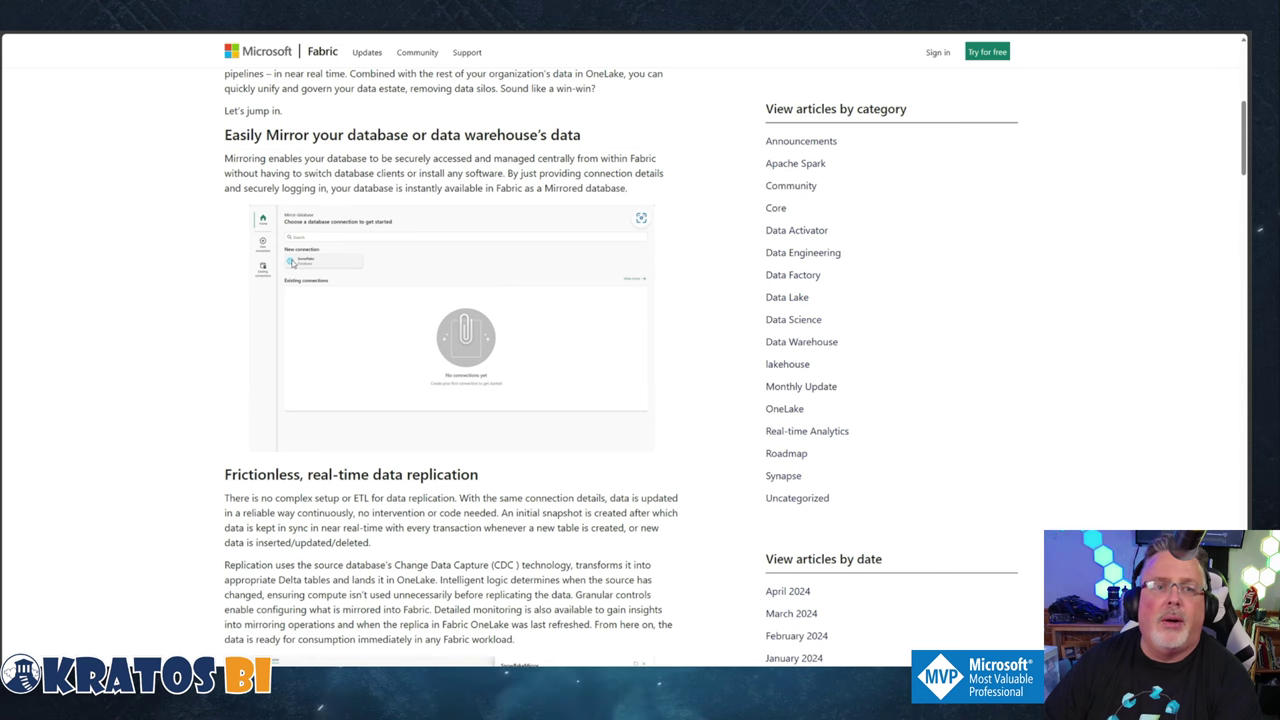
pyautogui.scroll(-5, 292, 262)
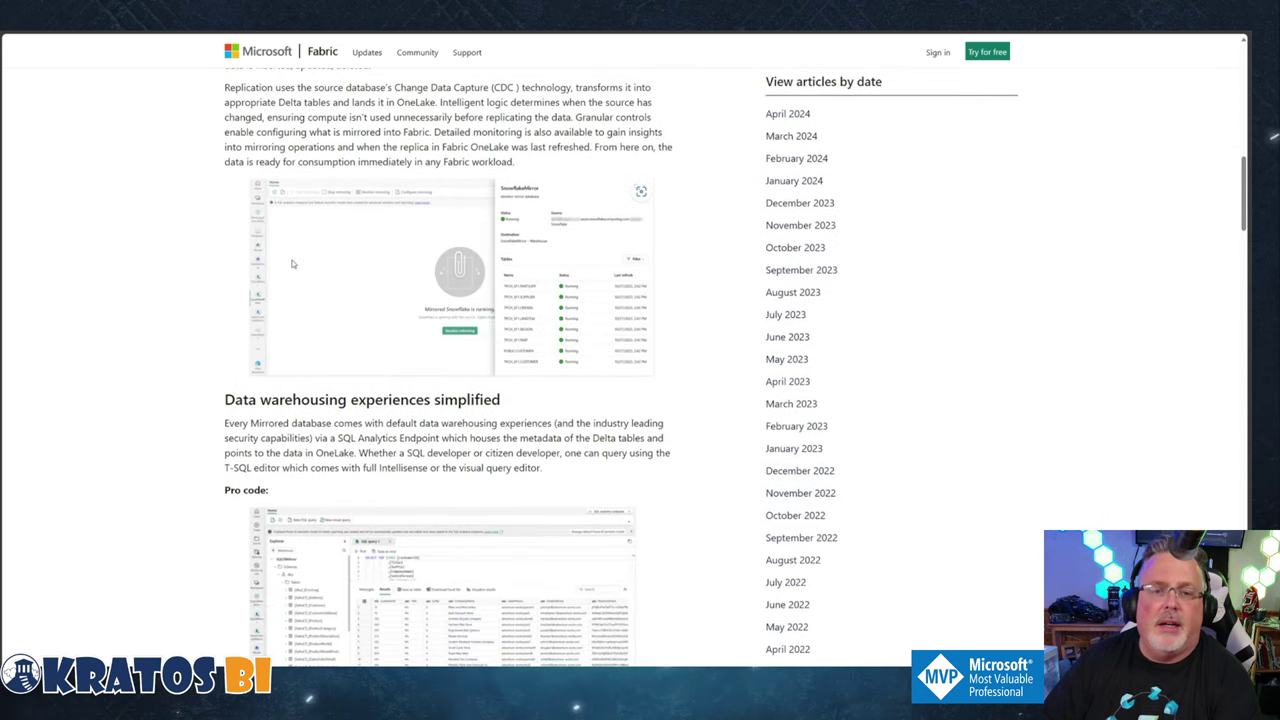
pyautogui.scroll(-6, 292, 263)
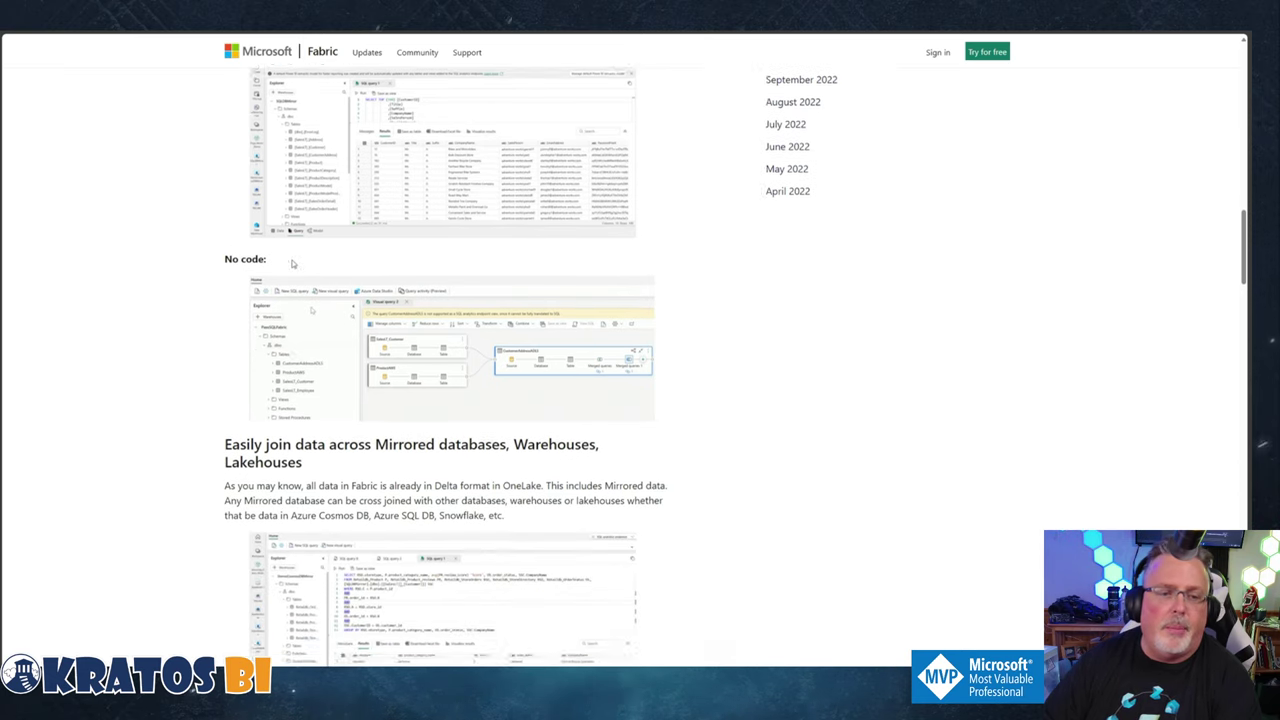
pyautogui.scroll(-7, 292, 263)
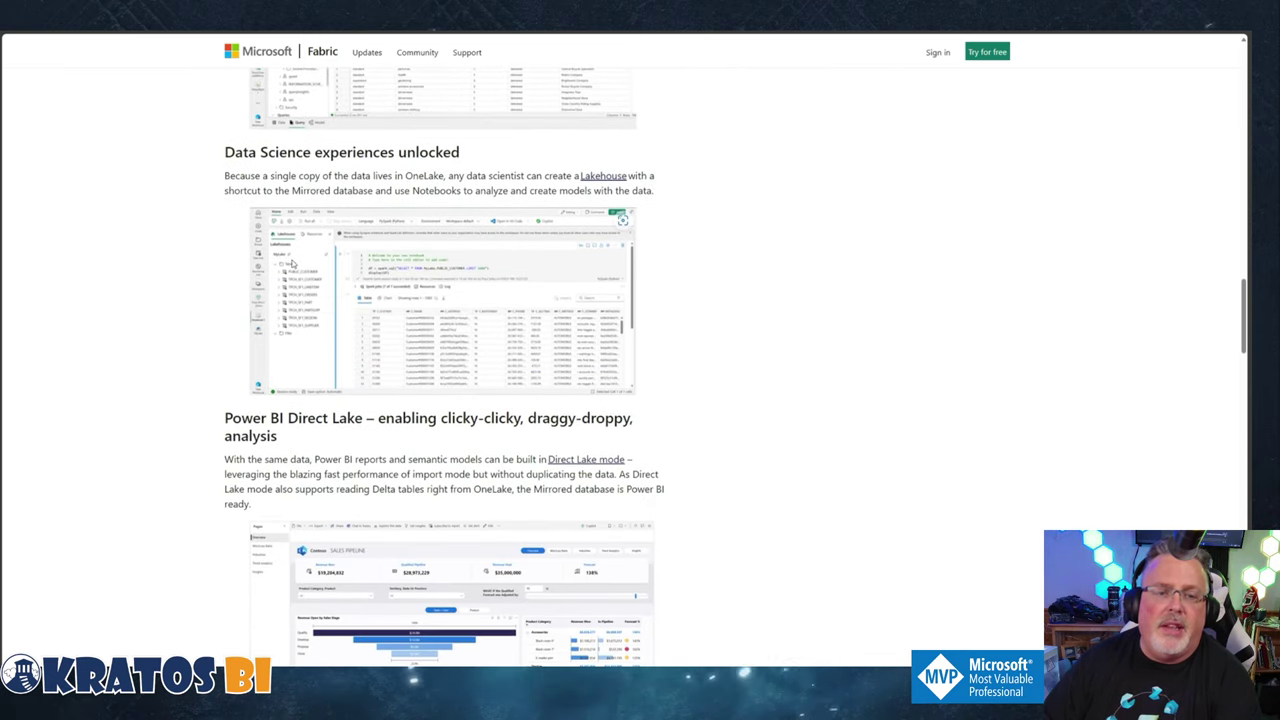
pyautogui.scroll(-11, 292, 289)
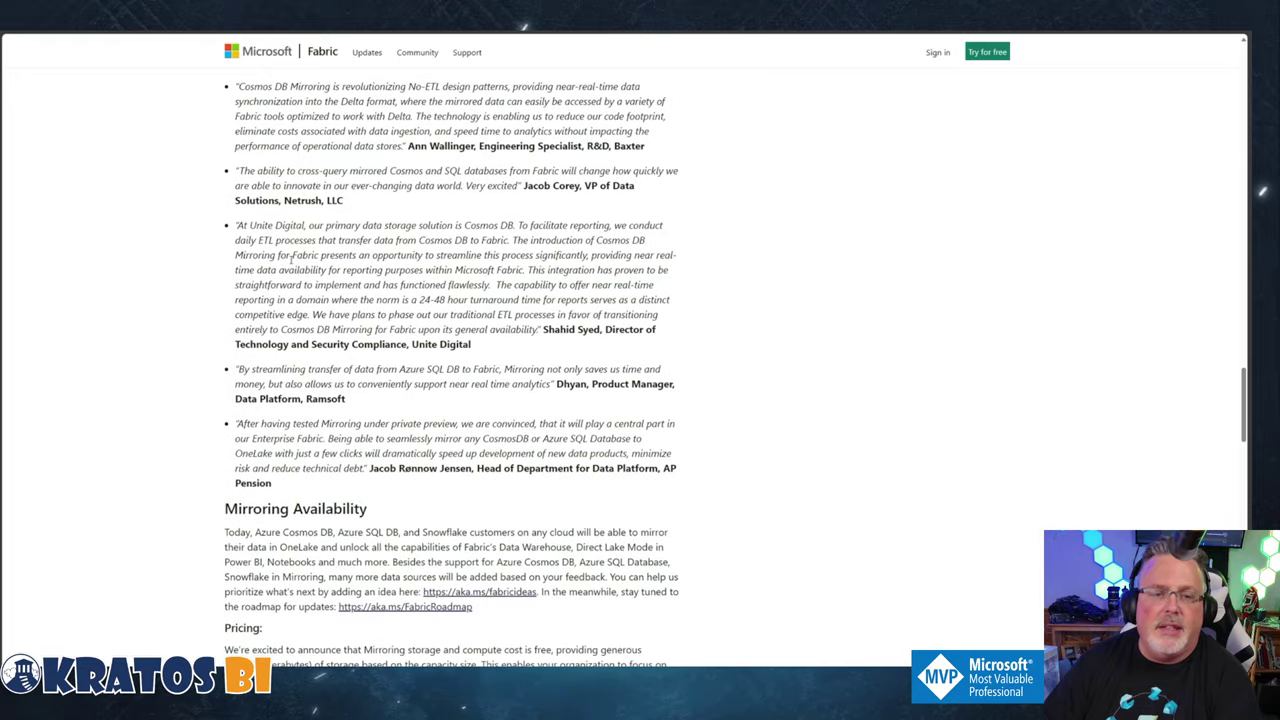
pyautogui.scroll(-2, 291, 259)
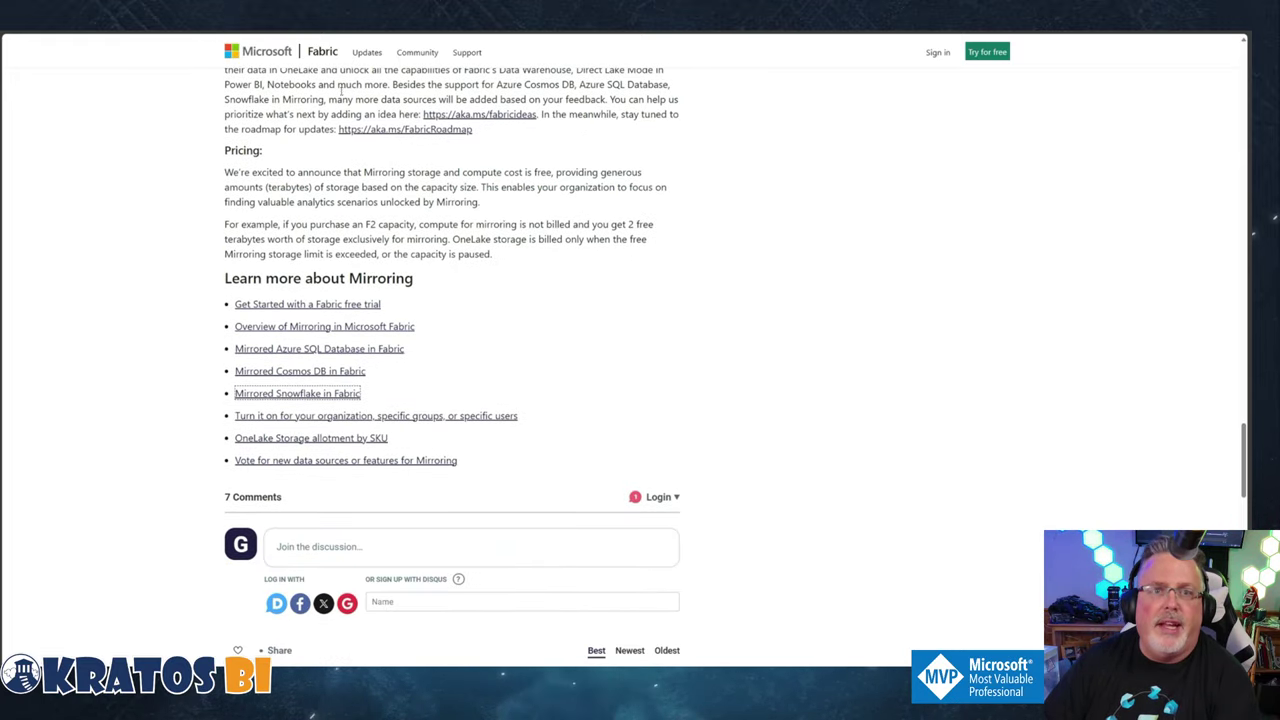
# Step: Highlight the CREATE STREAM, SELECT, SHOW and DESCRIBE permissions under Security considerations
pyautogui.scroll(10, 413, 275)
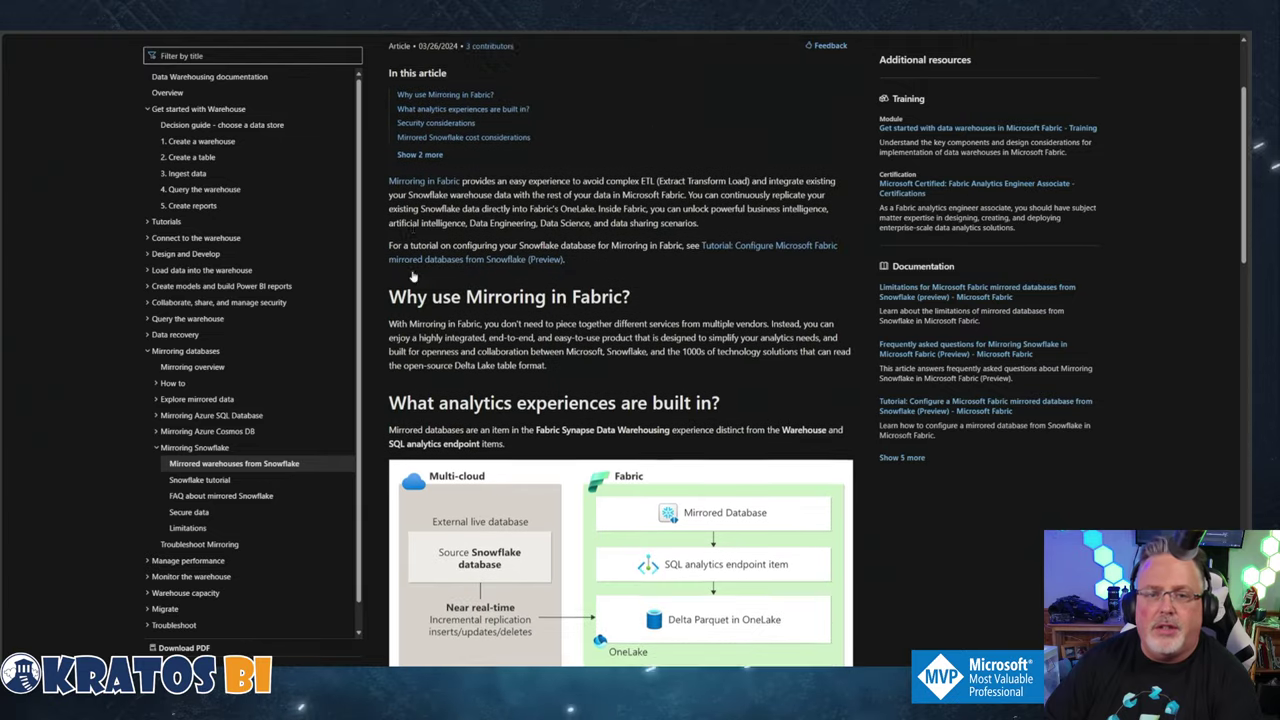
pyautogui.scroll(-4, 413, 275)
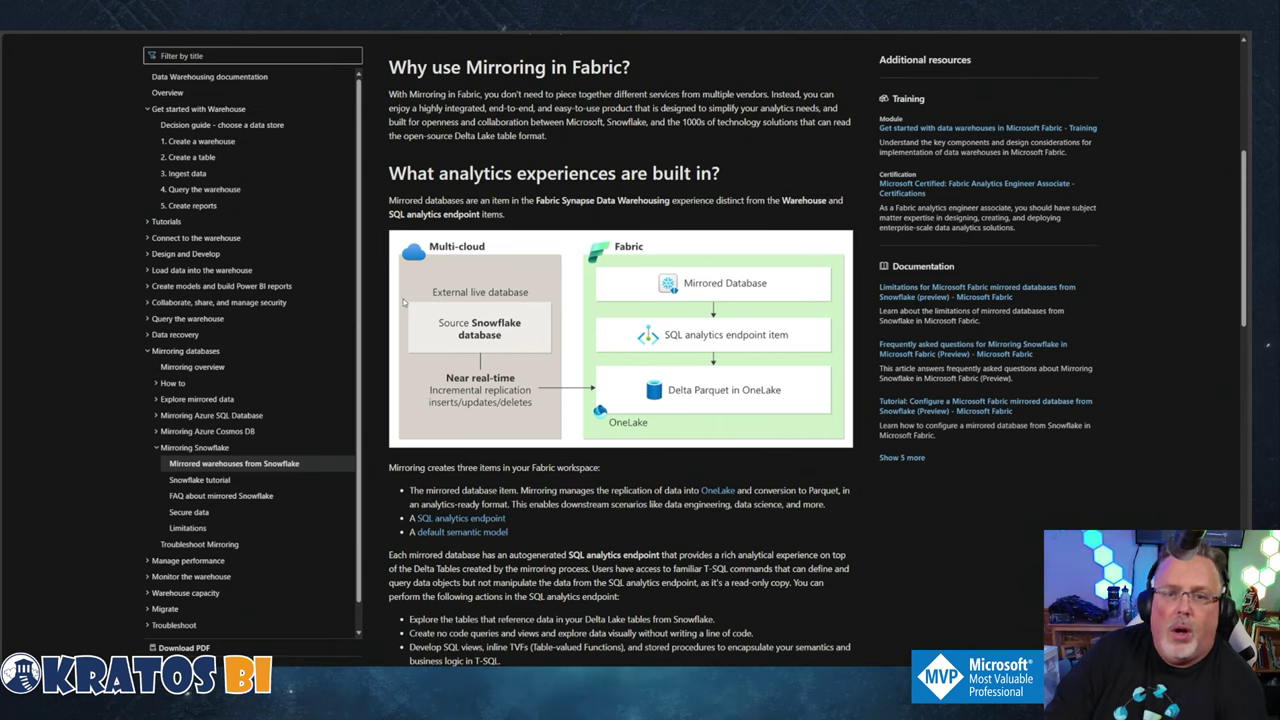
pyautogui.scroll(-3, 406, 305)
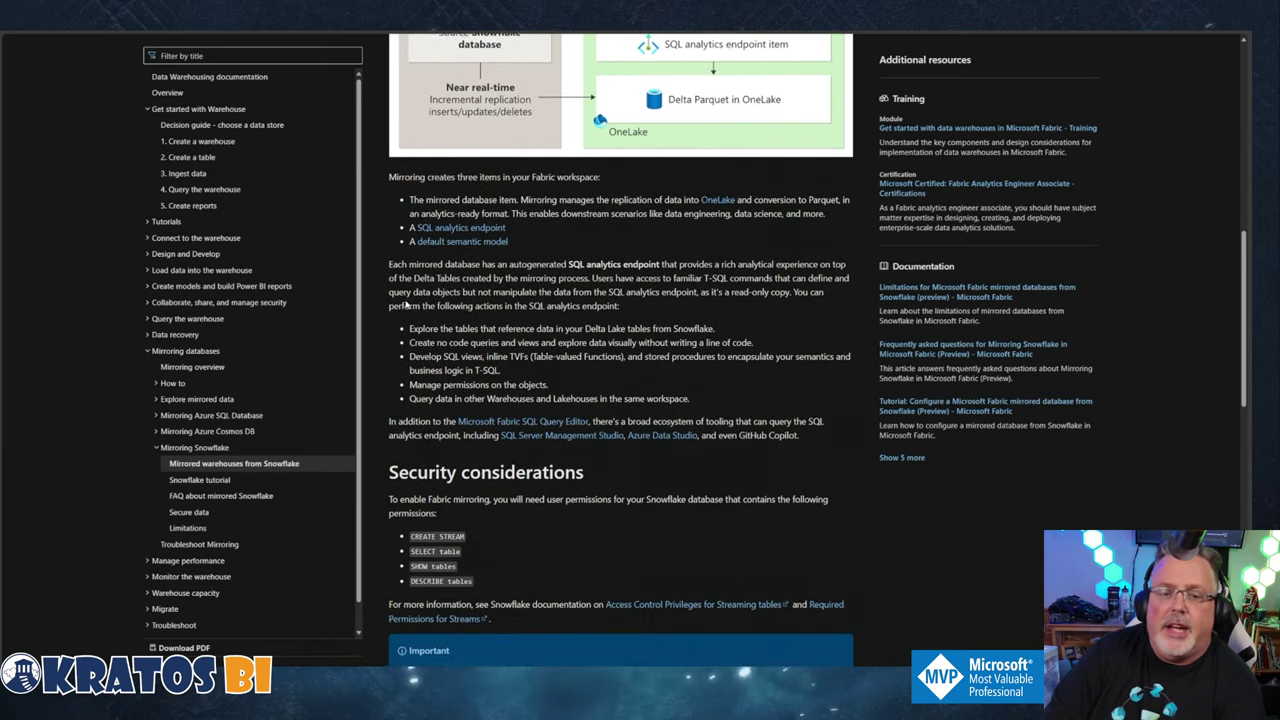
pyautogui.scroll(-3, 406, 305)
pyautogui.scroll(-1, 406, 305)
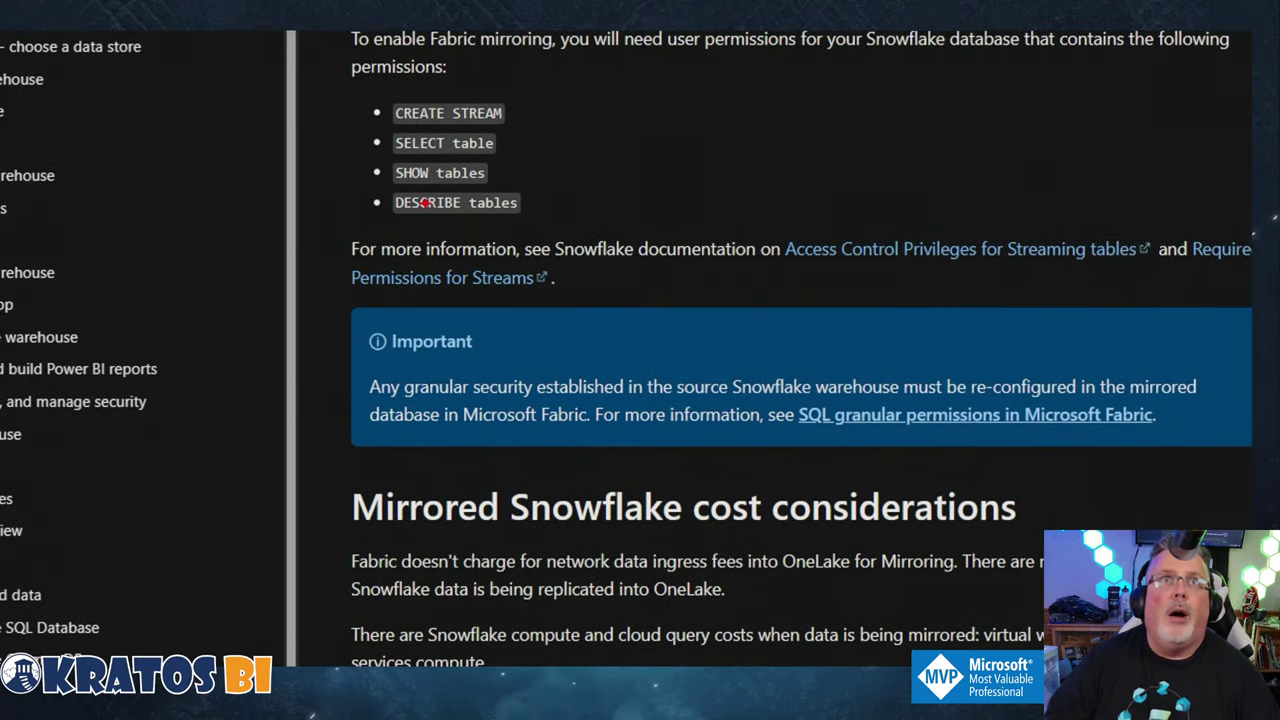
pyautogui.moveTo(330, 30)
pyautogui.mouseDown()
pyautogui.moveTo(543, 223)
pyautogui.moveTo(578, 233)
pyautogui.mouseUp()
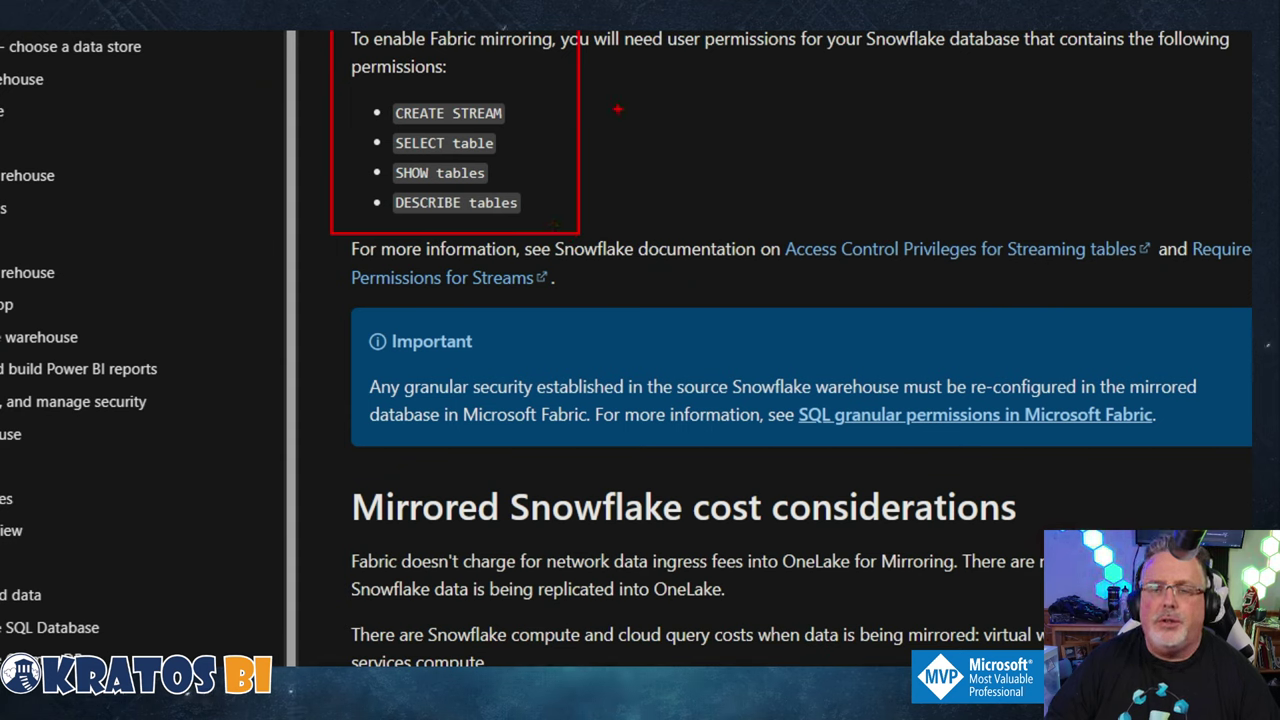
pyautogui.moveTo(632, 112); pyautogui.dragTo(529, 115)
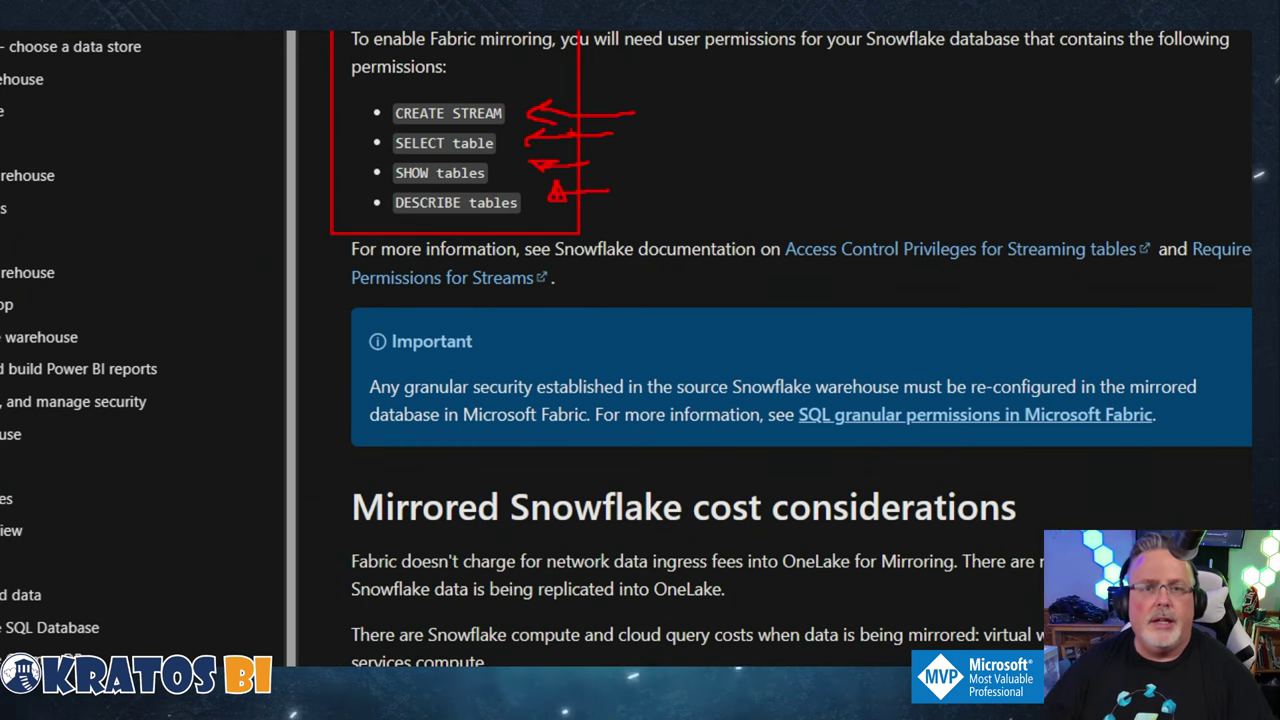
pyautogui.press('Escape')
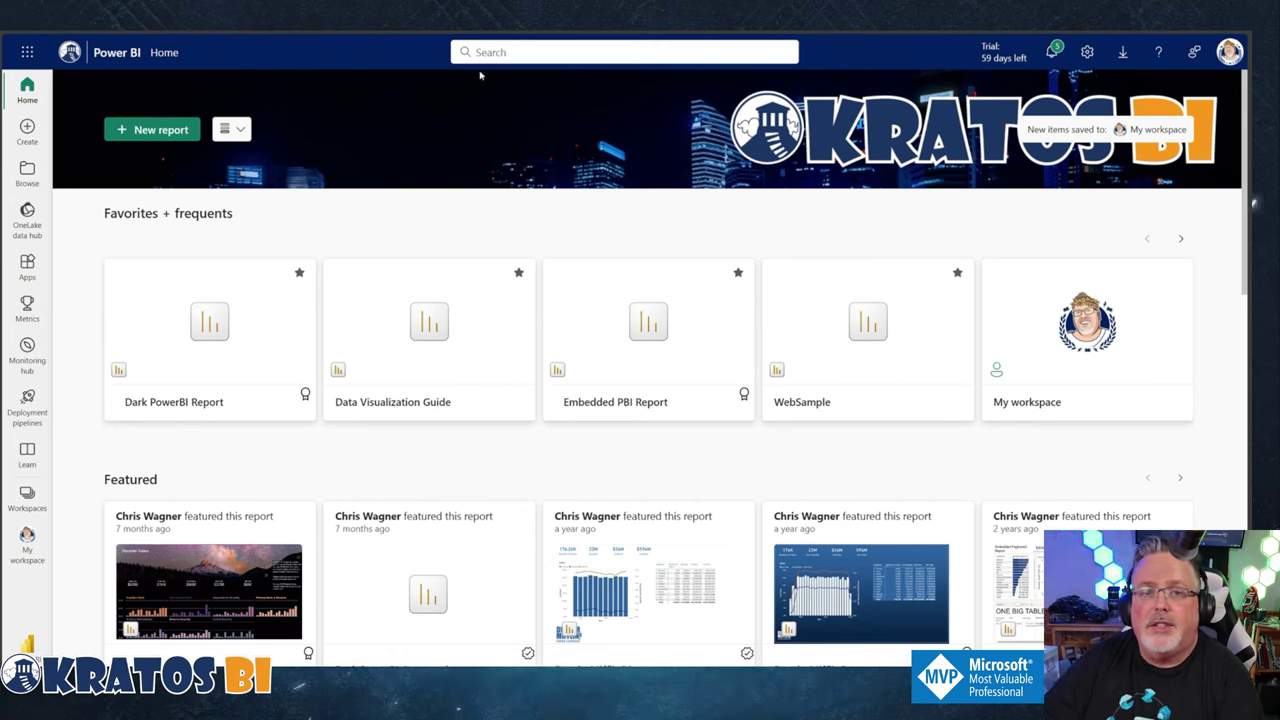
# Step: Create a workspace named 'Snowflake Mirror' with Trial license mode
pyautogui.click(27, 500)
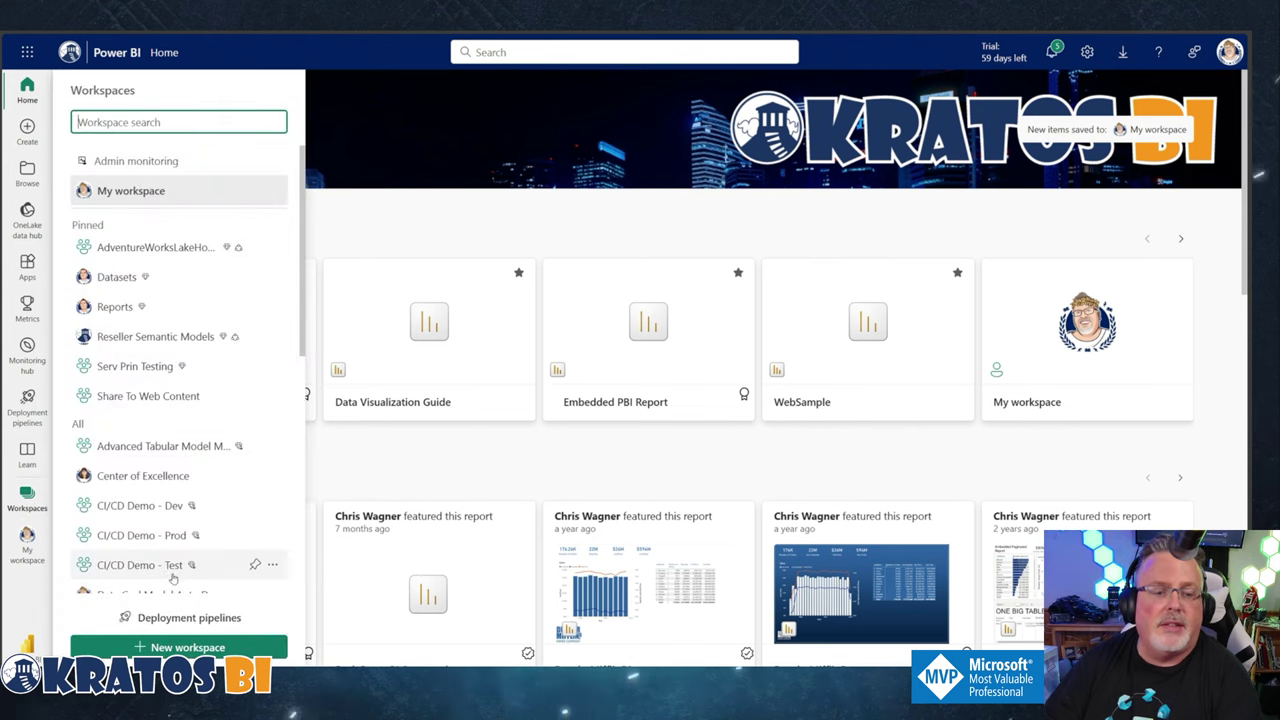
pyautogui.scroll(-3, 160, 478)
pyautogui.scroll(-5, 160, 478)
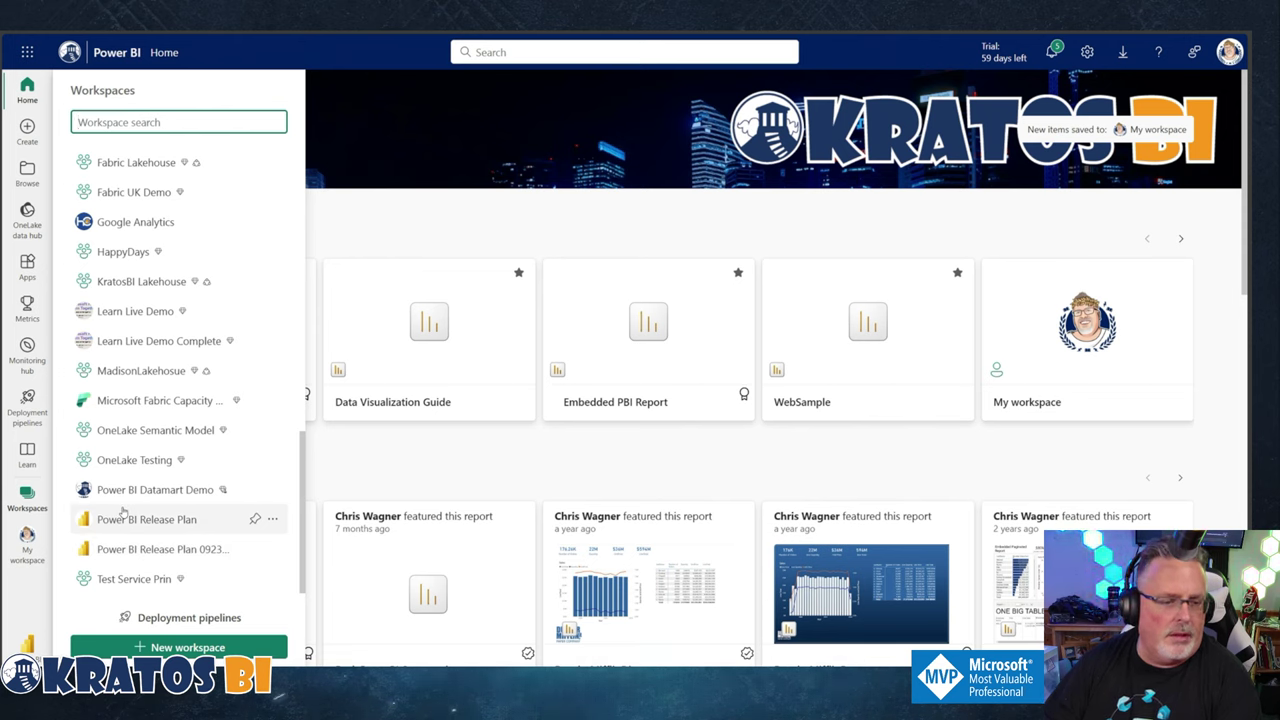
pyautogui.click(187, 647)
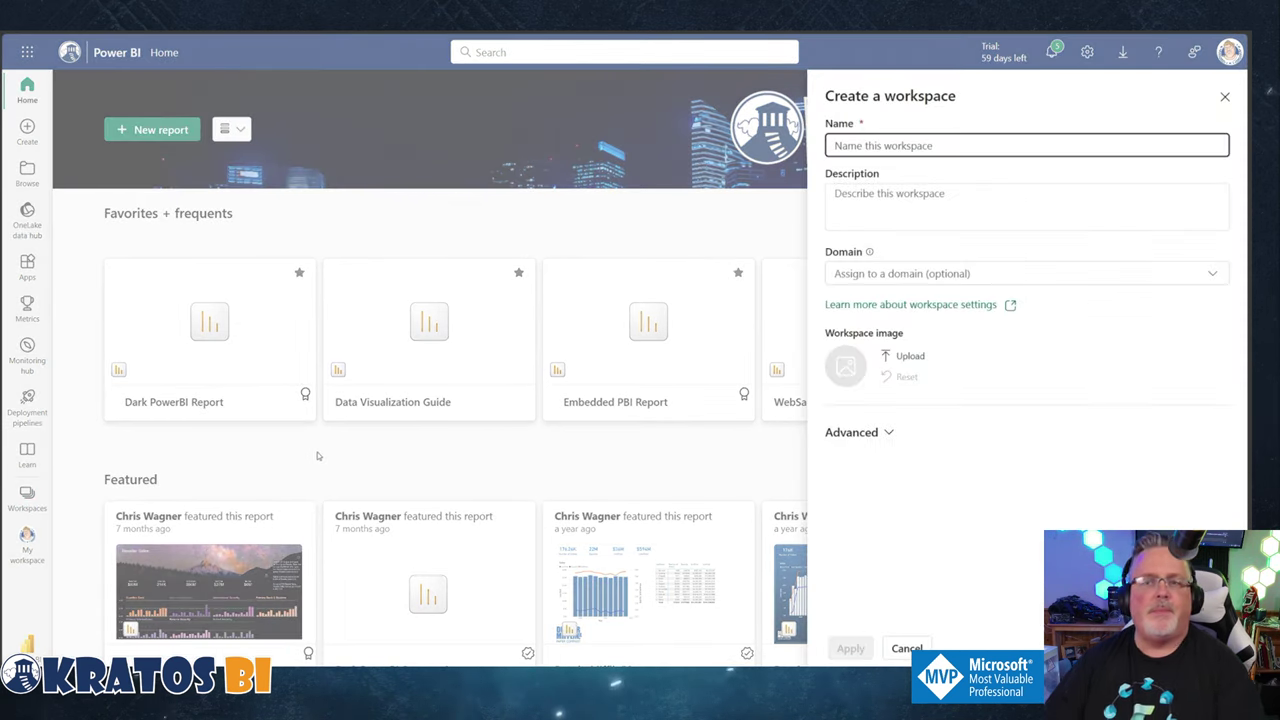
pyautogui.write('S')
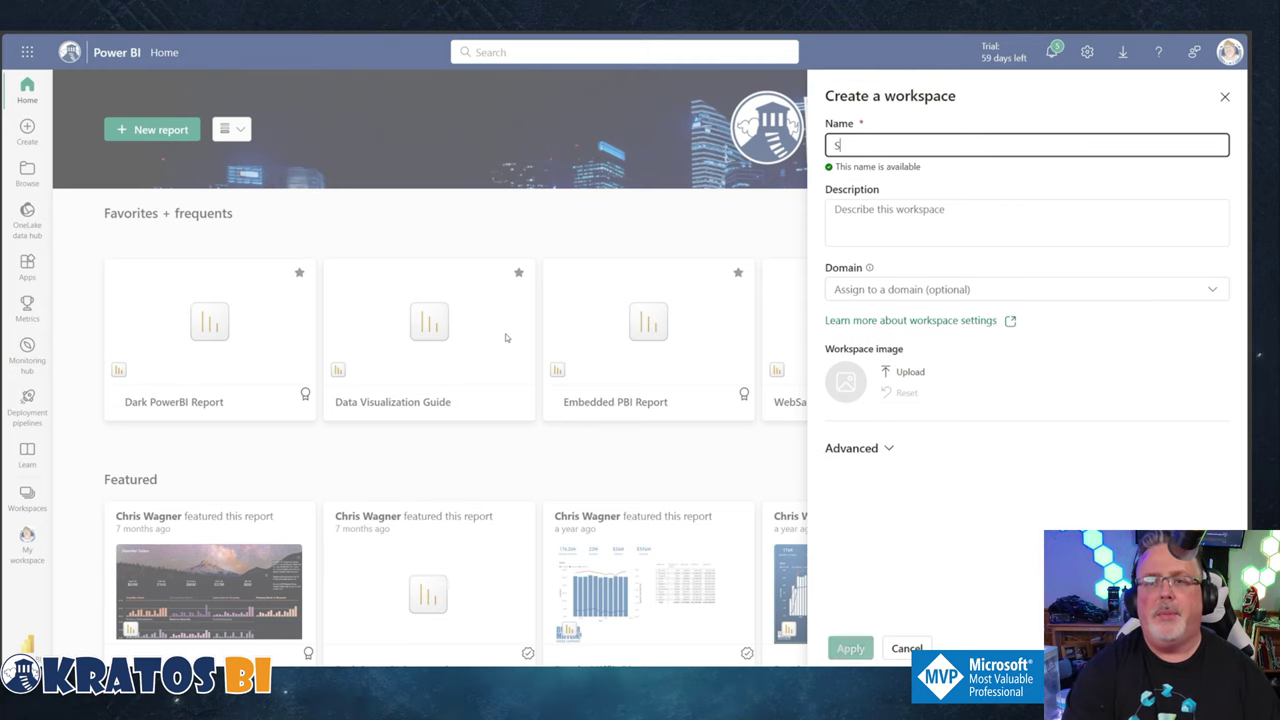
pyautogui.write('nowflake')
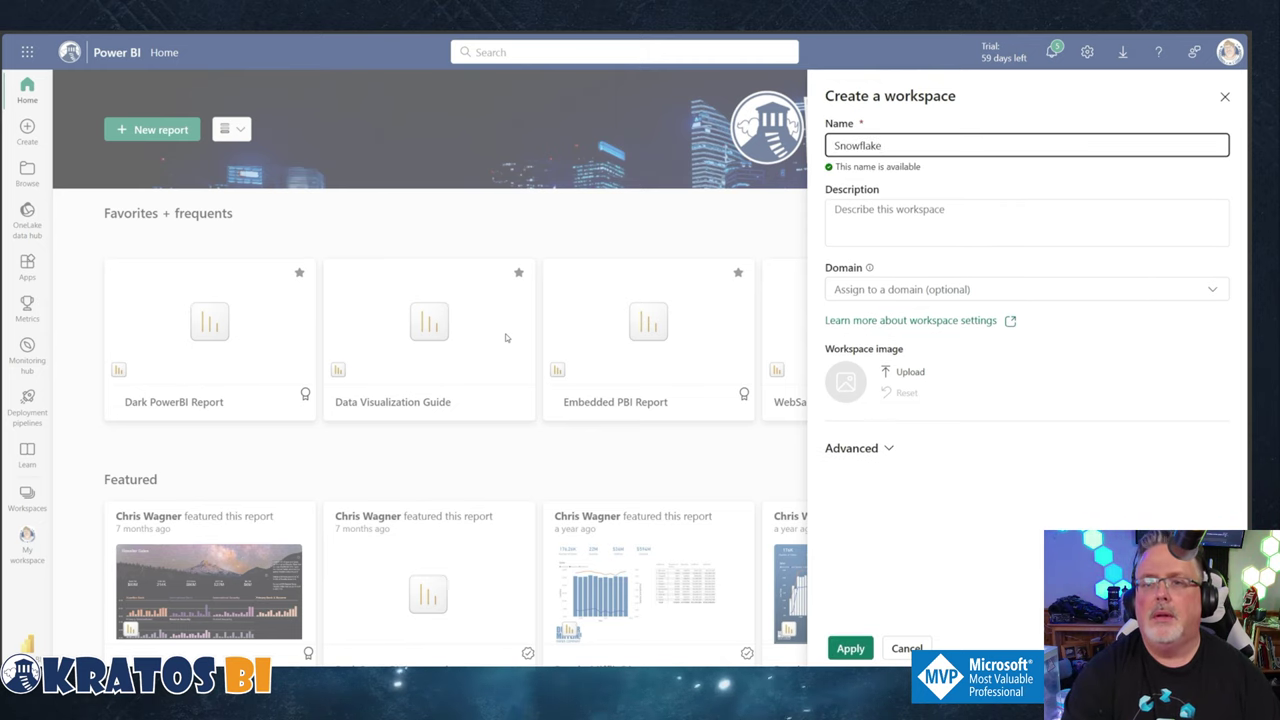
pyautogui.write('Mirror')
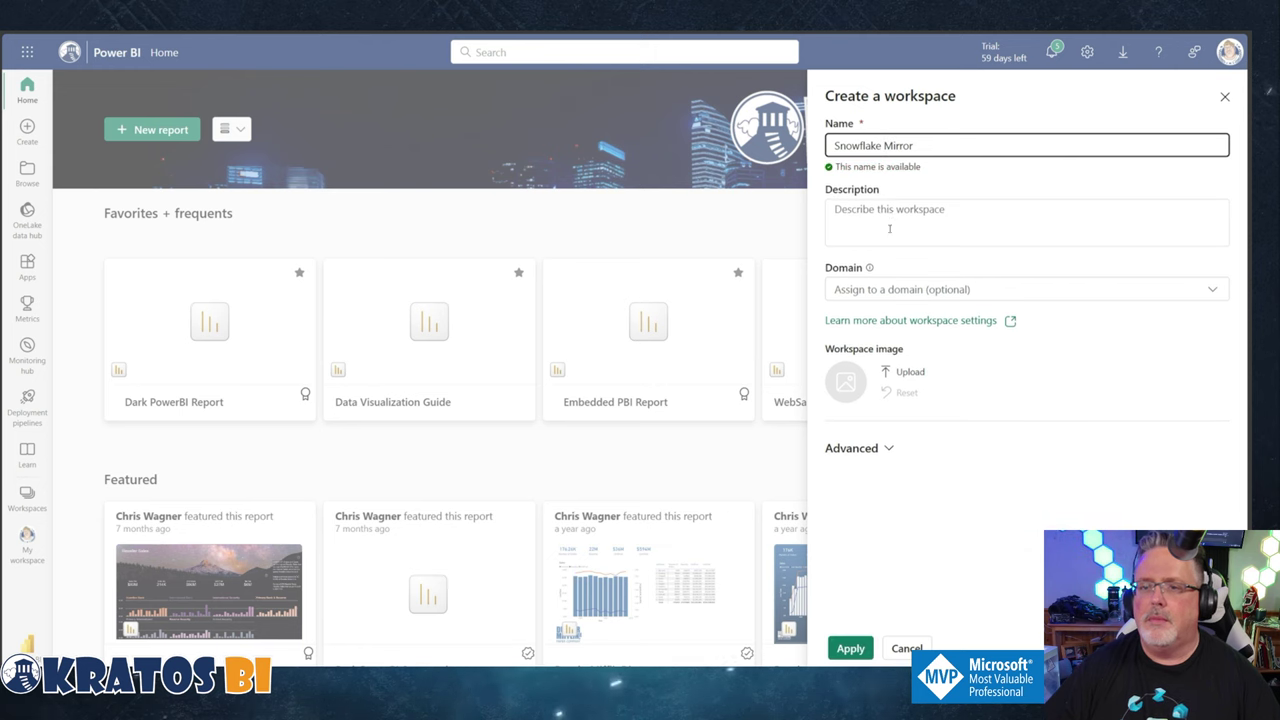
pyautogui.click(886, 446)
pyautogui.scroll(-3, 888, 430)
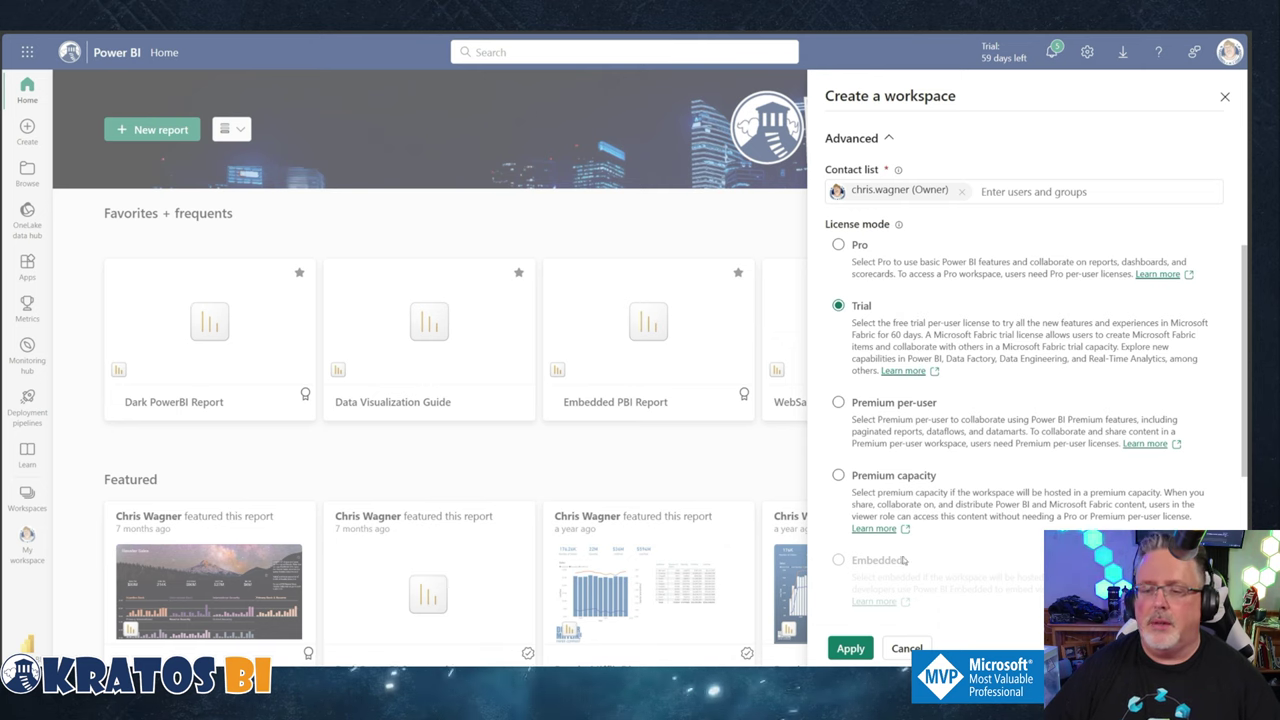
pyautogui.click(851, 649)
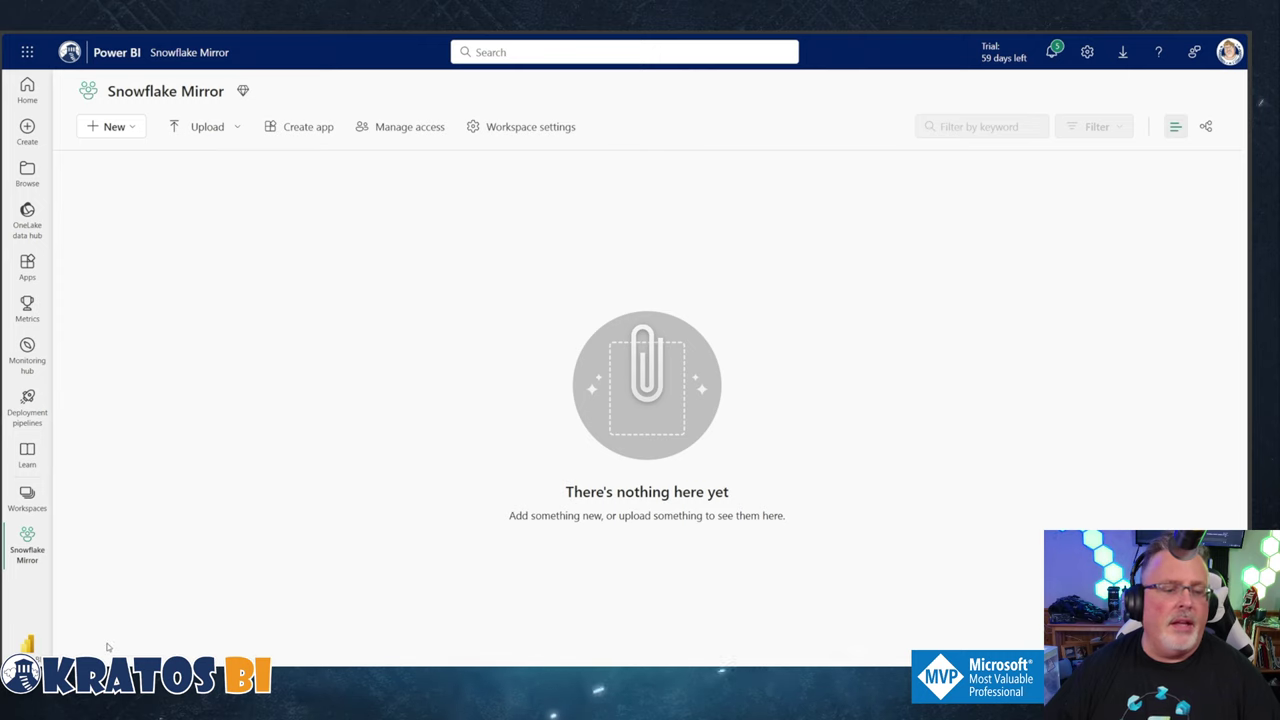
# Step: Switch the Fabric experience to Data Warehouse, passing through Data Engineering
pyautogui.click(30, 644)
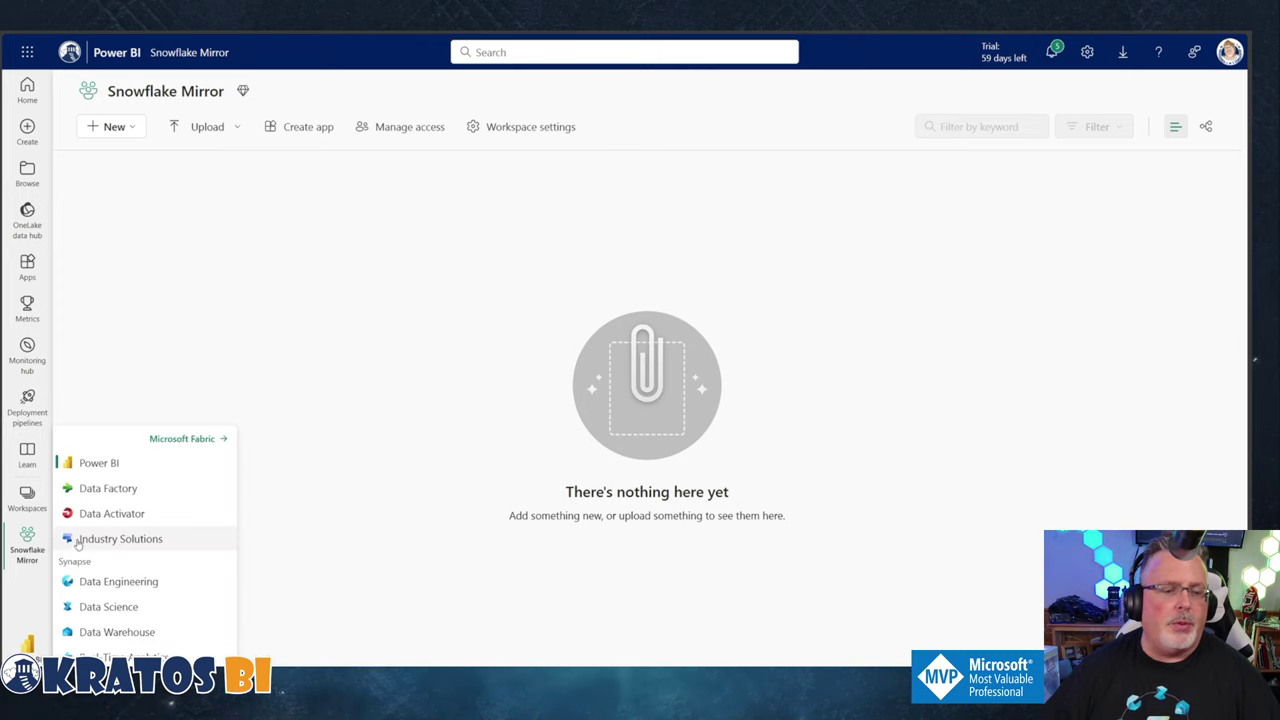
pyautogui.click(94, 582)
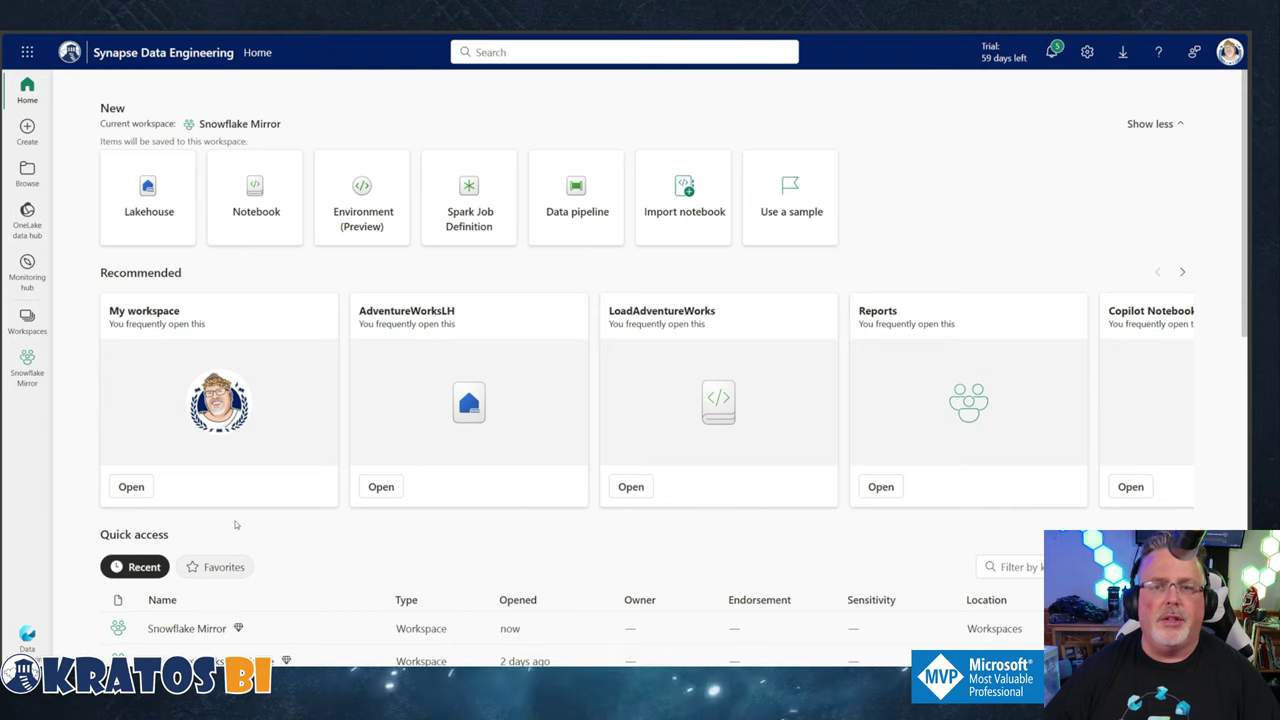
pyautogui.click(27, 638)
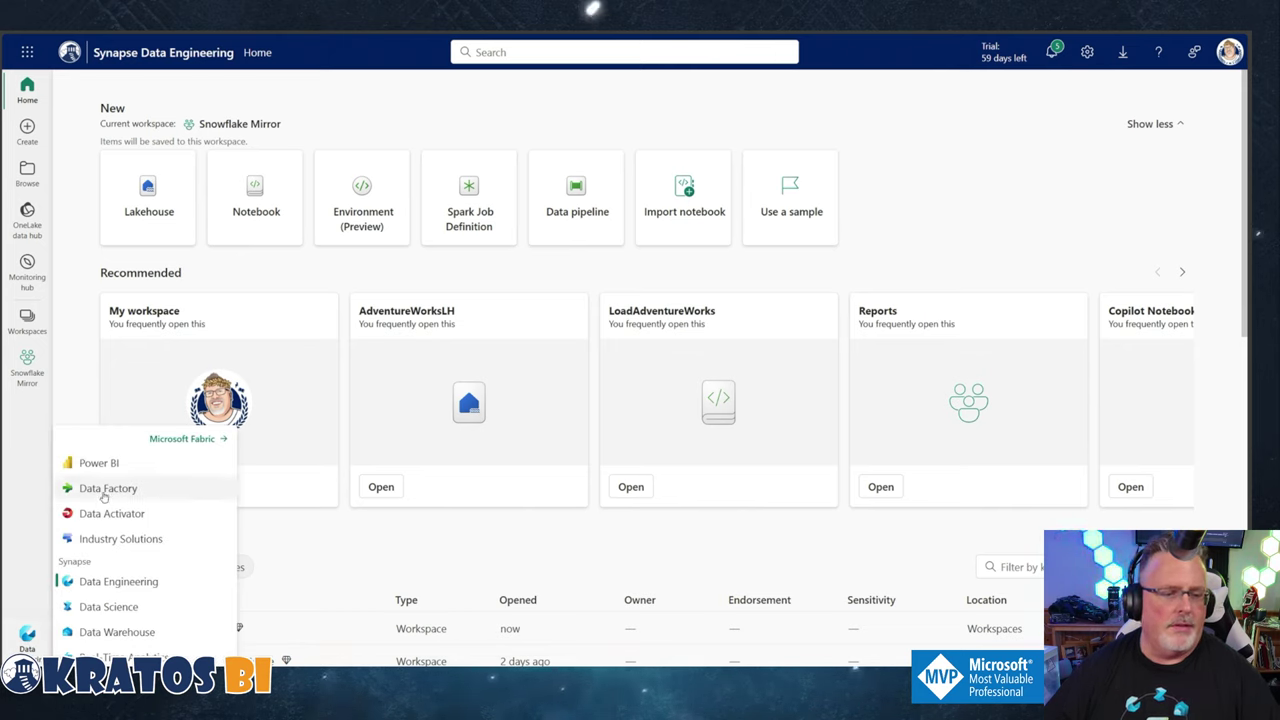
pyautogui.click(100, 632)
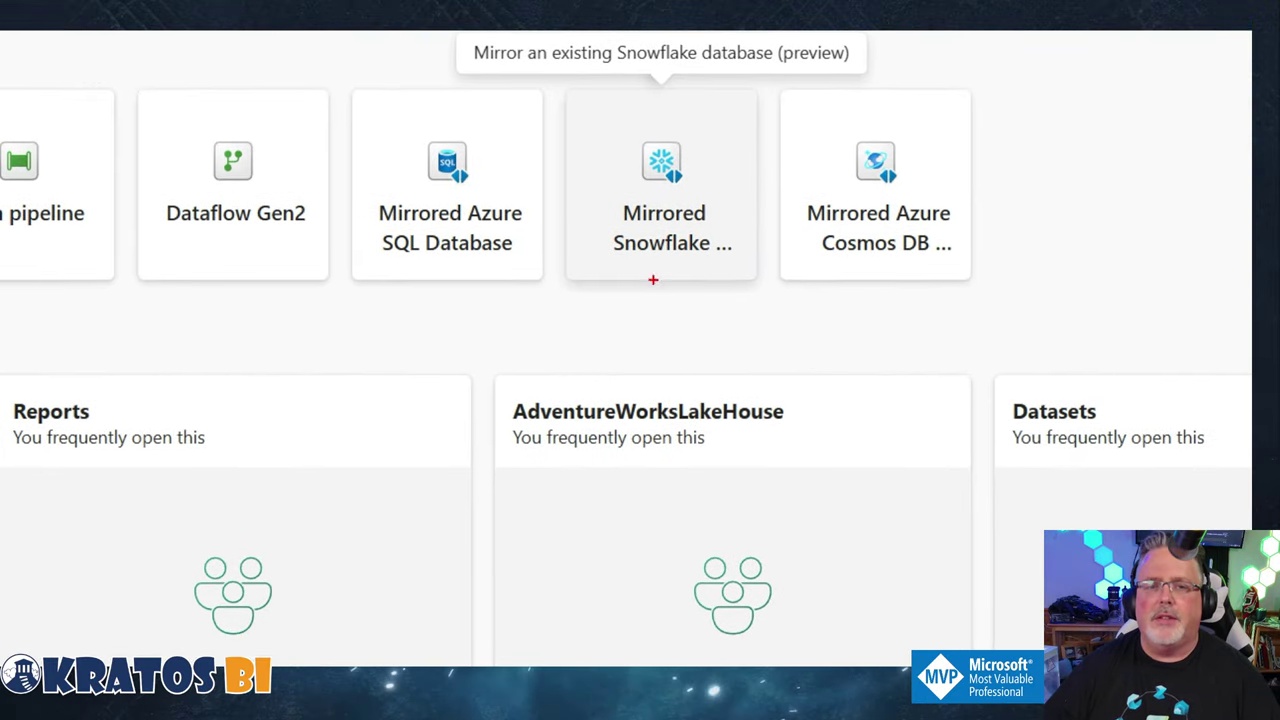
# Step: Highlight the Mirrored Snowflake option on the Data Warehouse home page
pyautogui.moveTo(891, 346); pyautogui.dragTo(882, 288)
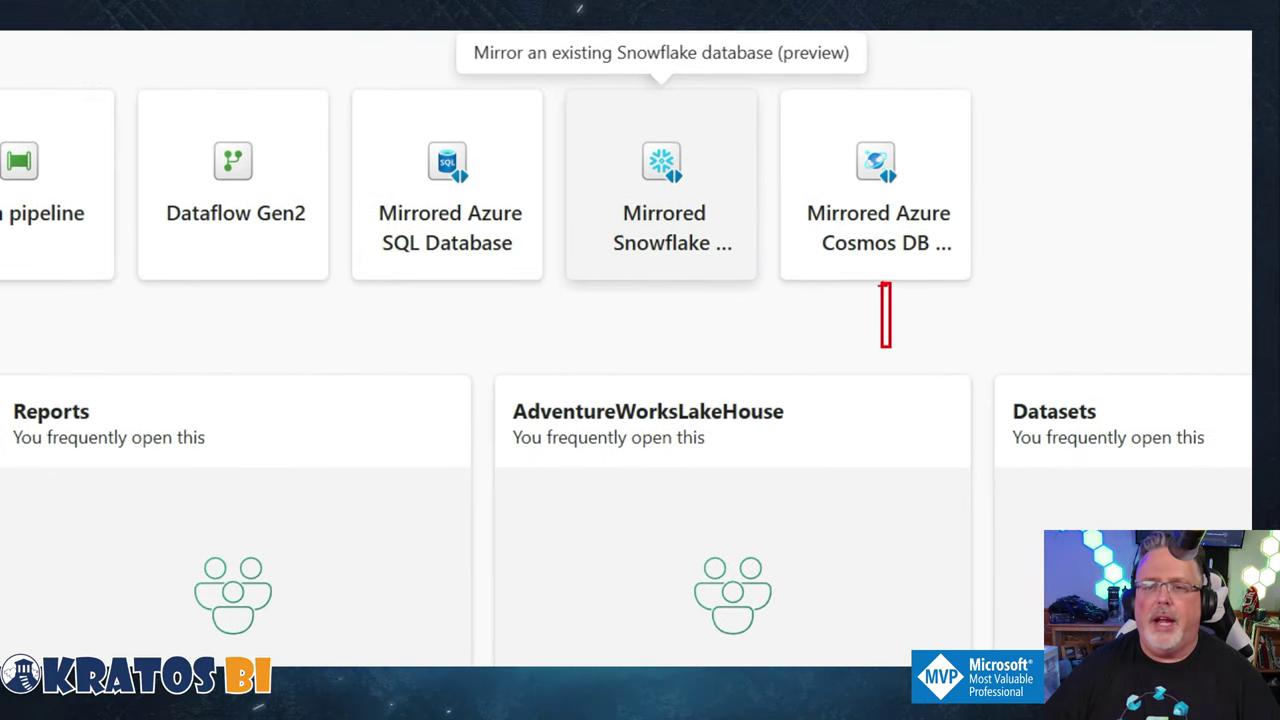
pyautogui.moveTo(554, 82); pyautogui.dragTo(772, 300)
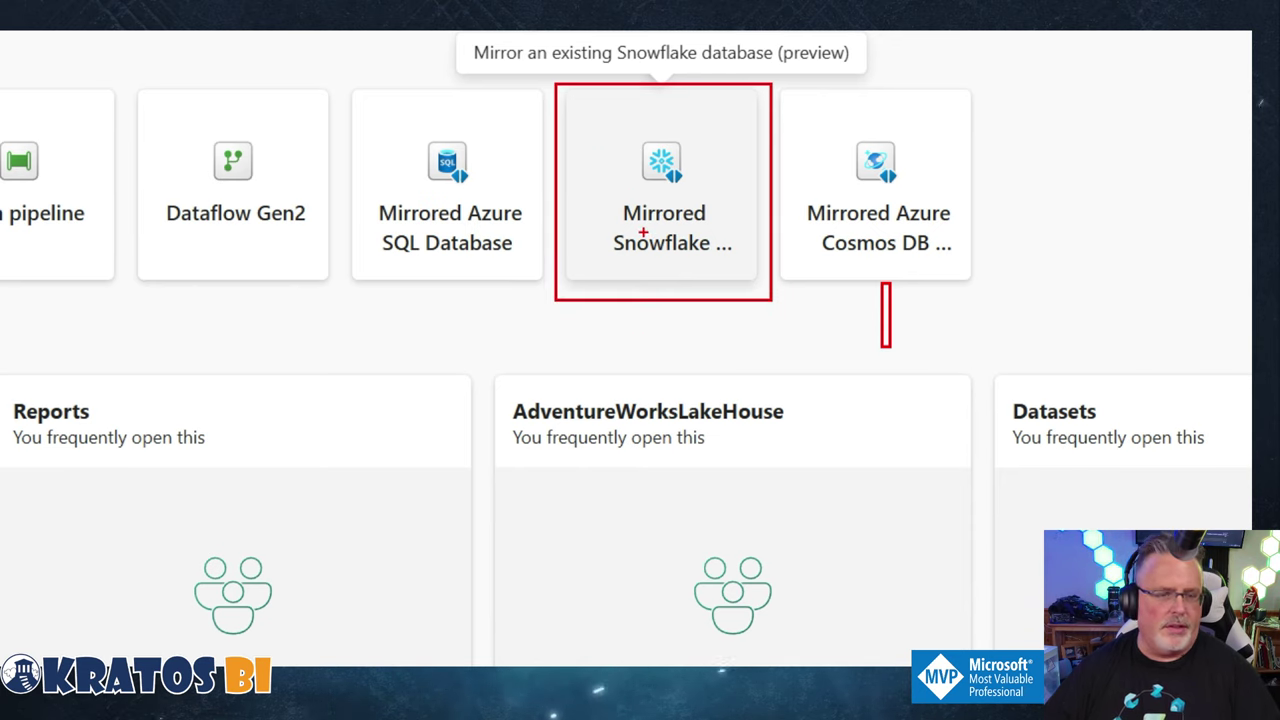
pyautogui.moveTo(423, 344)
pyautogui.mouseDown()
pyautogui.moveTo(425, 287)
pyautogui.moveTo(402, 298)
pyautogui.moveTo(447, 283)
pyautogui.moveTo(476, 312)
pyautogui.mouseUp()
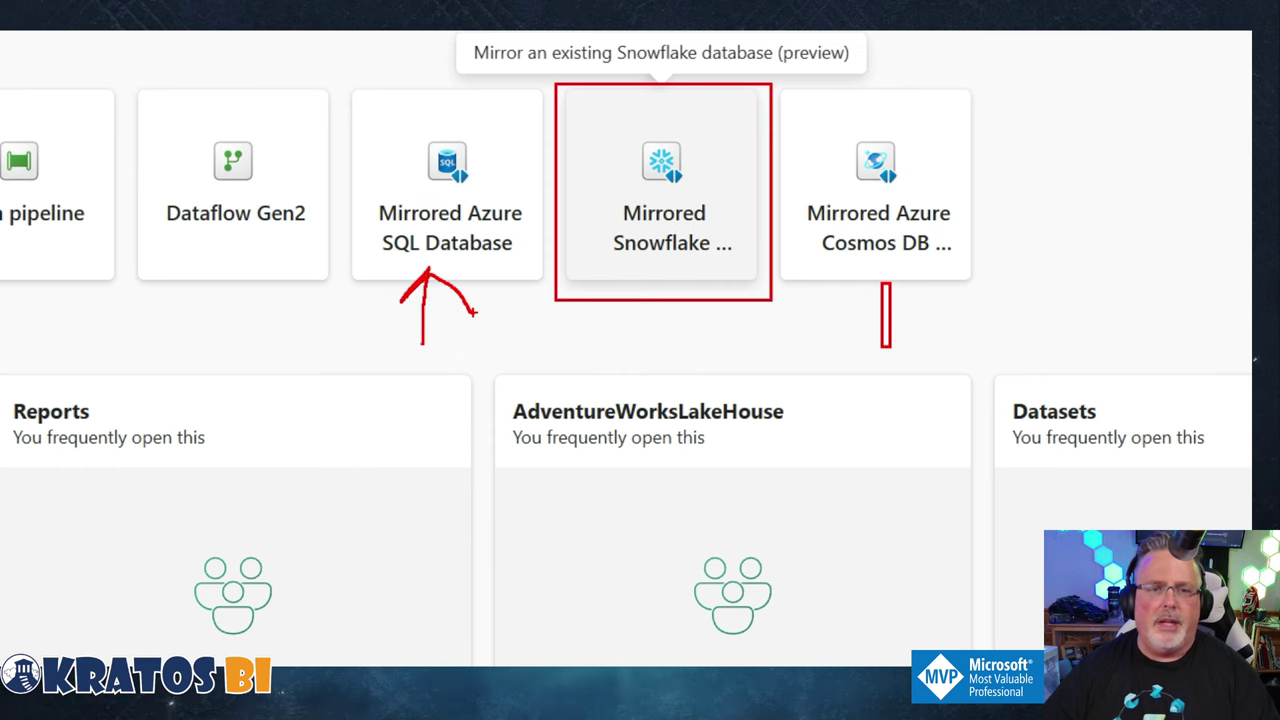
pyautogui.press('Escape')
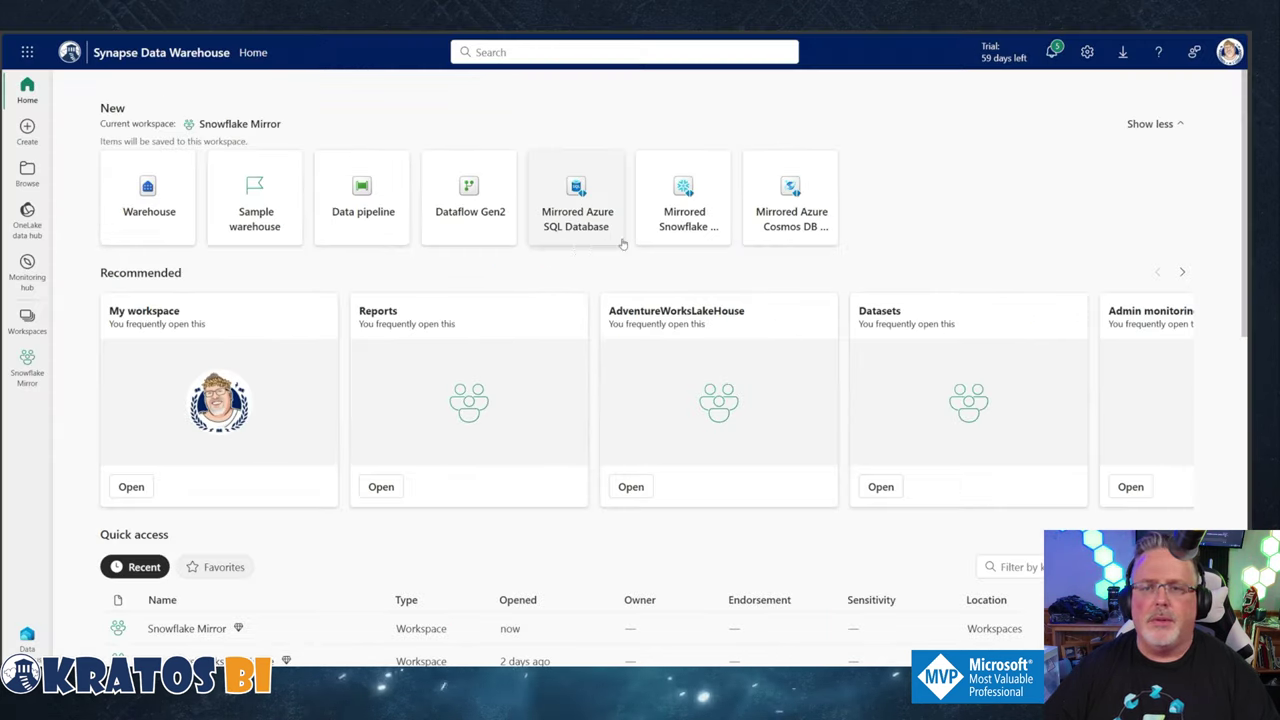
# Step: Create a Mirrored Snowflake item named 'AdventureWorks'
pyautogui.click(686, 228)
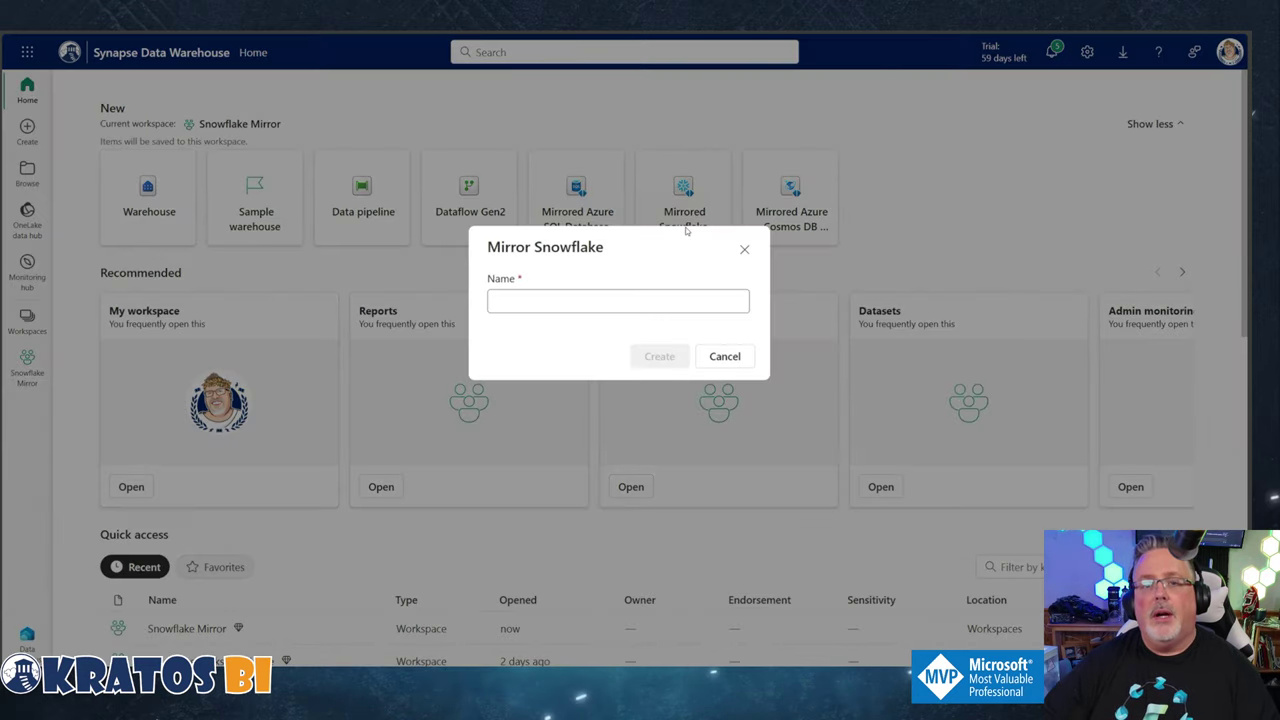
pyautogui.click(659, 296)
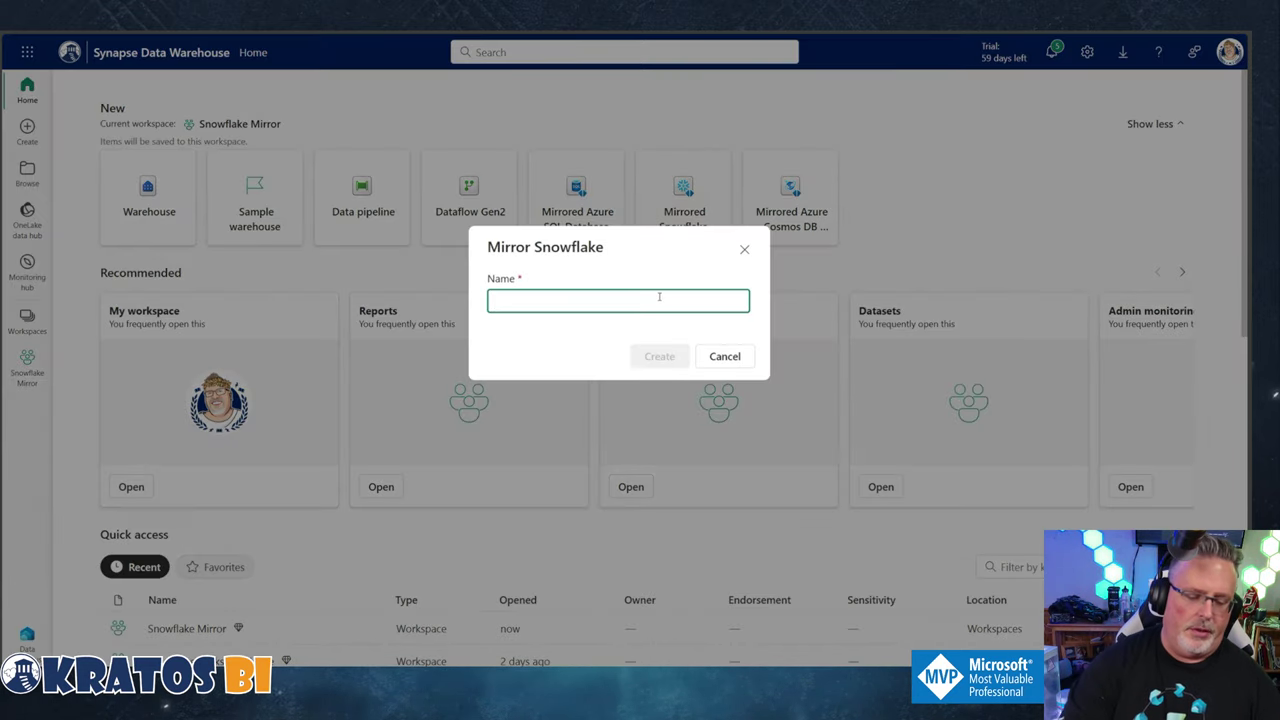
pyautogui.write('Snowf')
pyautogui.press('BackSpace')
pyautogui.press('BackSpace')
pyautogui.press('BackSpace')
pyautogui.press('BackSpace')
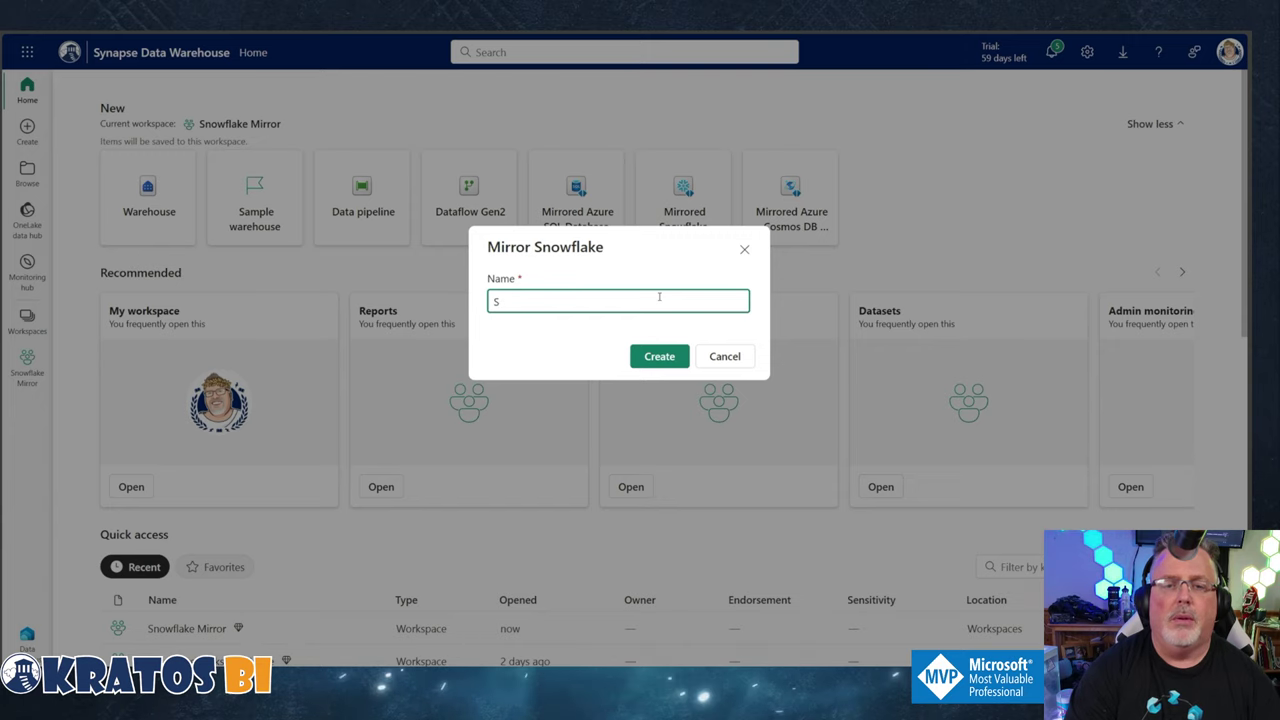
pyautogui.press('BackSpace')
pyautogui.write('Adve')
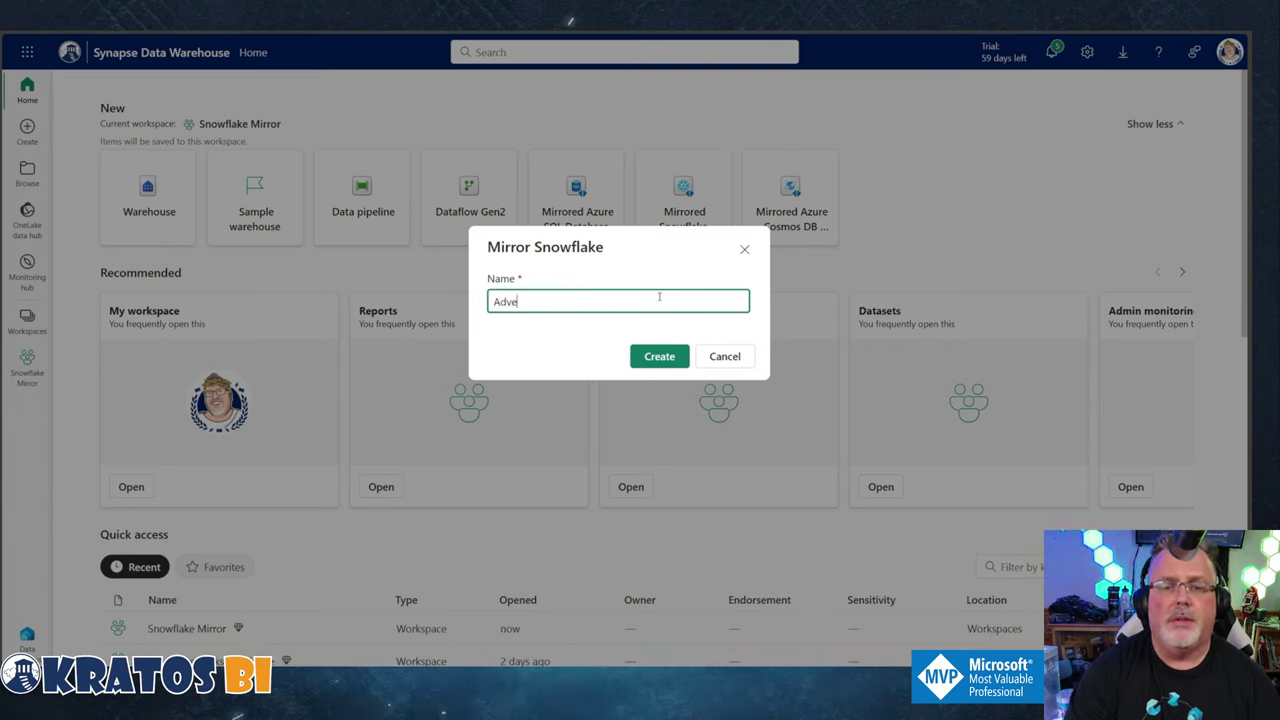
pyautogui.write('ntureWorks')
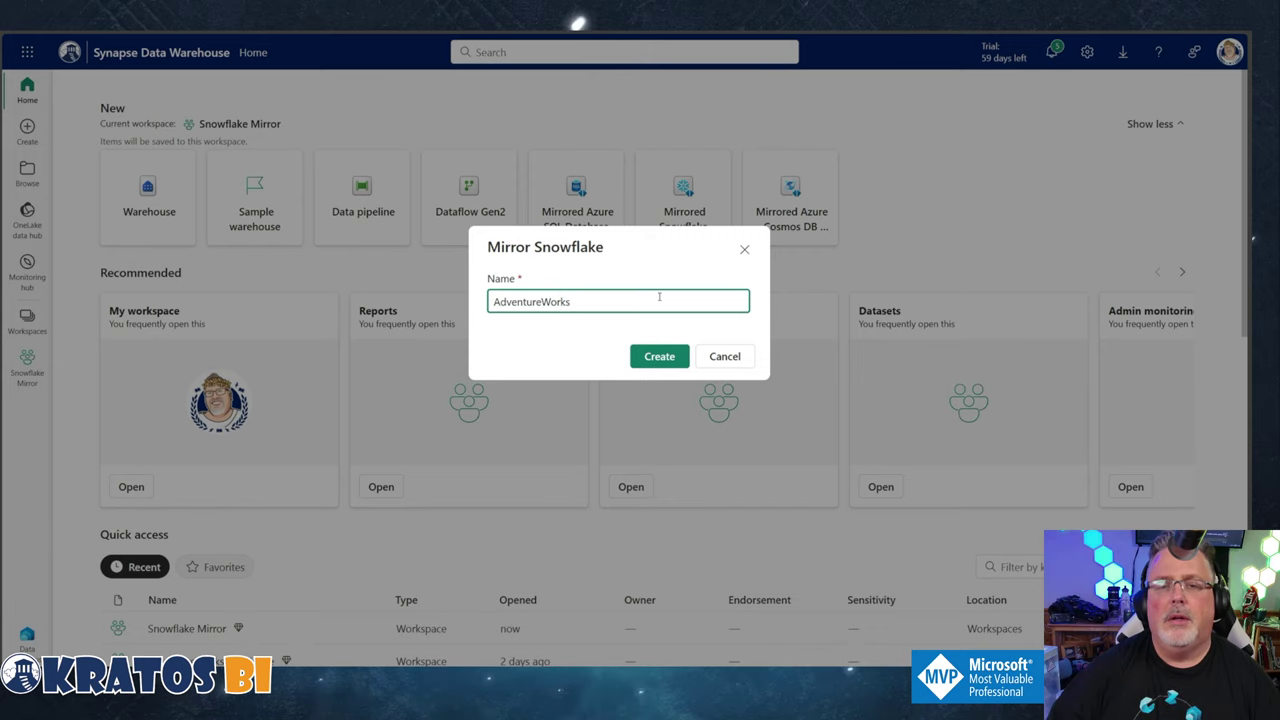
pyautogui.click(666, 357)
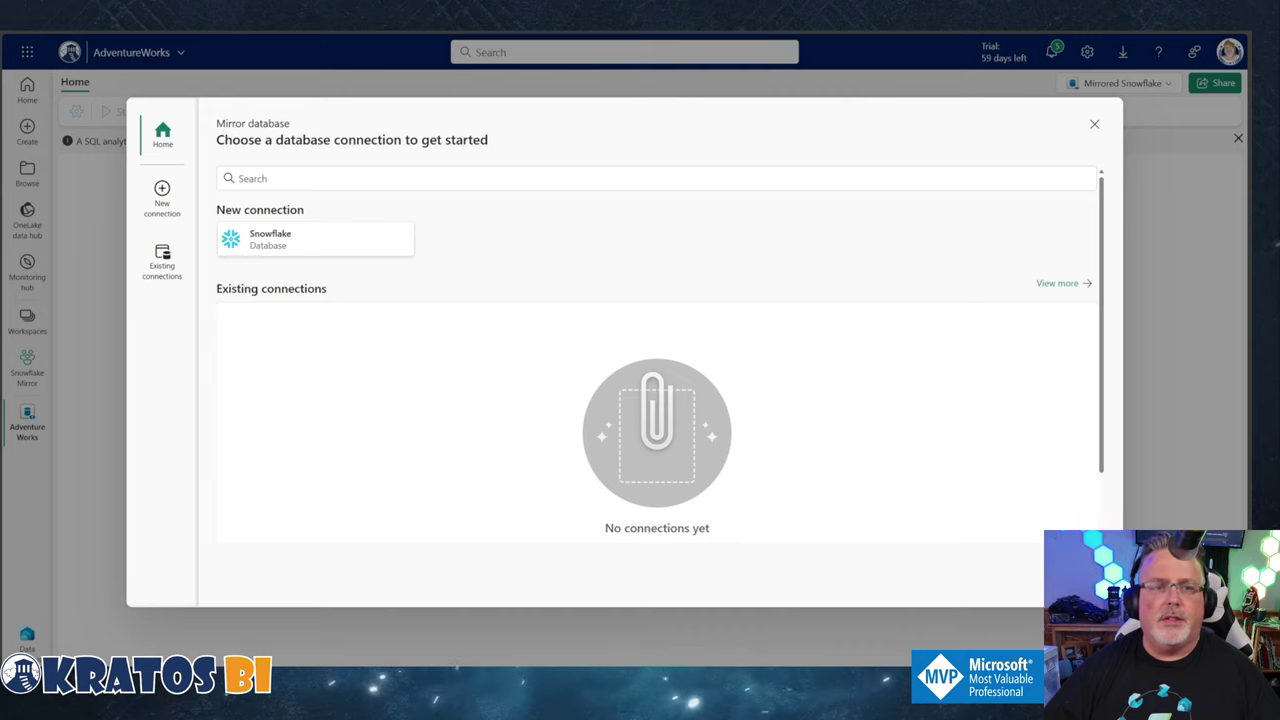
# Step: Start a new Snowflake connection with the server address and COMPUTE_WH warehouse
pyautogui.click(282, 231)
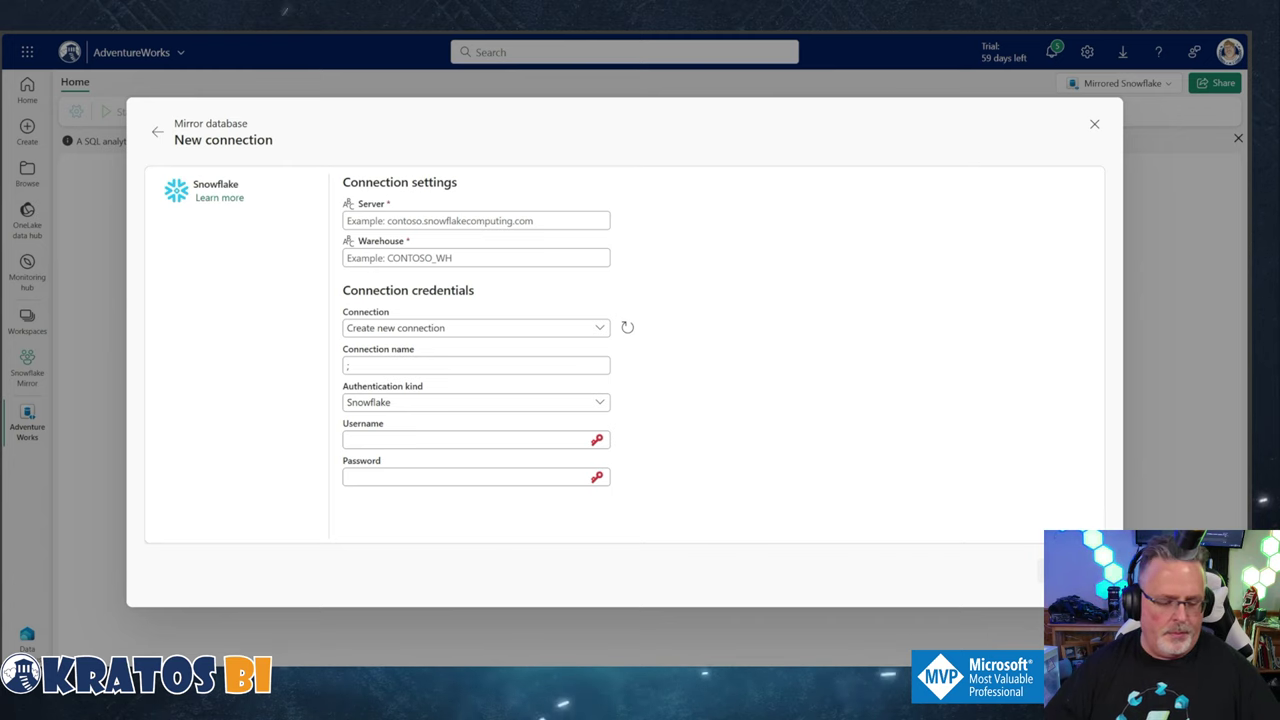
pyautogui.click(581, 227)
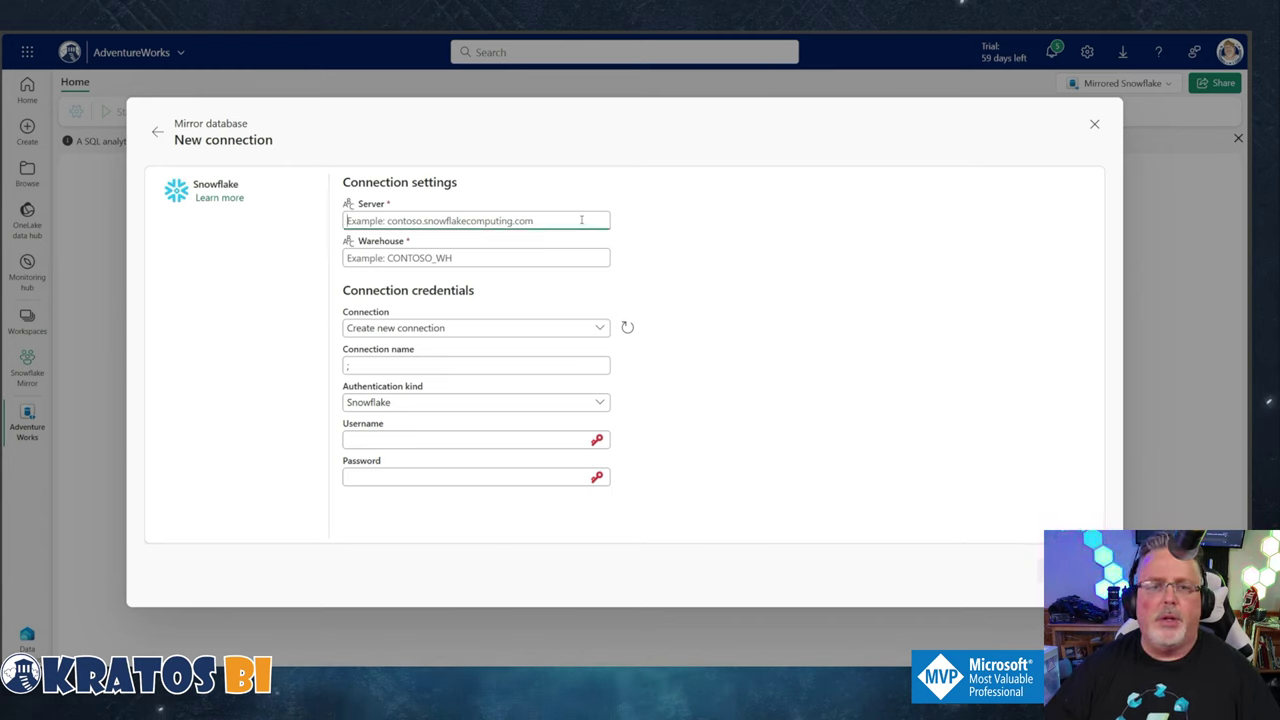
pyautogui.write('xi92284.us-east-2.aws.snowflakecomputing.com')
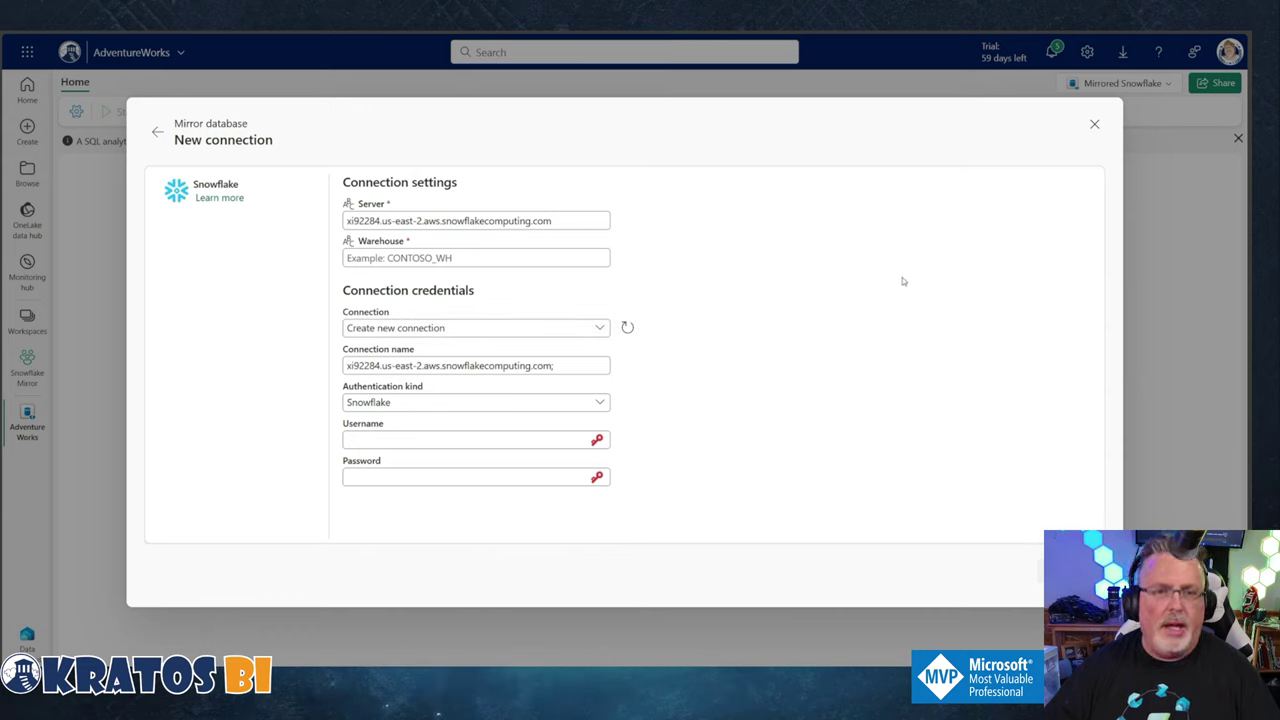
pyautogui.click(562, 258)
pyautogui.write('COMPUTE_WH')
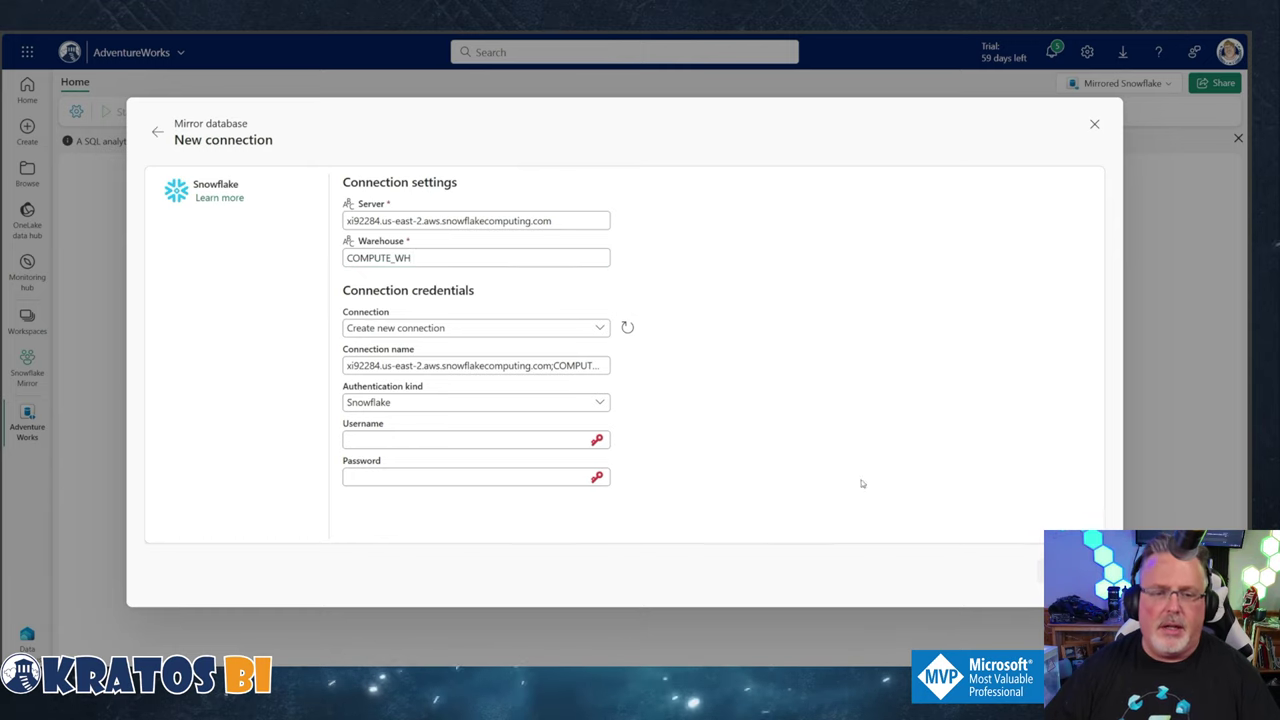
# Step: Enter the Snowflake username and password, connect, and select the ADVENTUREWORKS database
pyautogui.click(538, 441)
pyautogui.write('wagner_test_user')
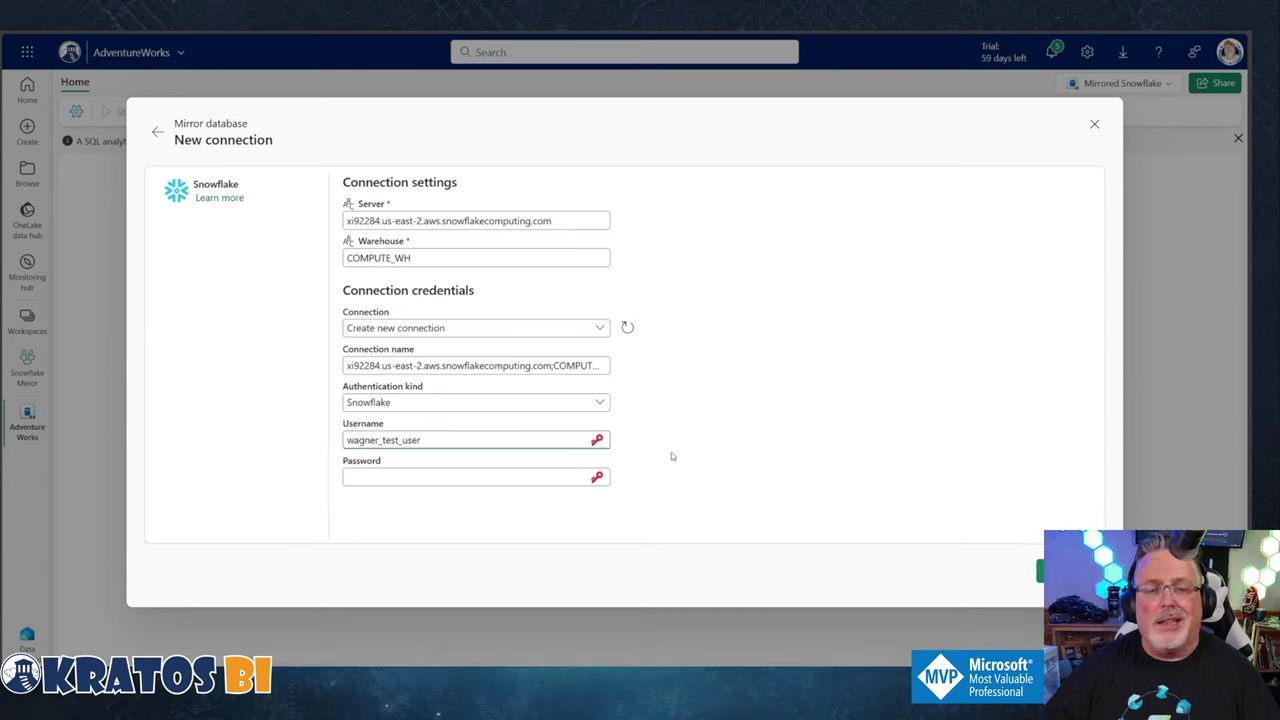
pyautogui.click(426, 479)
pyautogui.hotkey('ctrl', 'v')
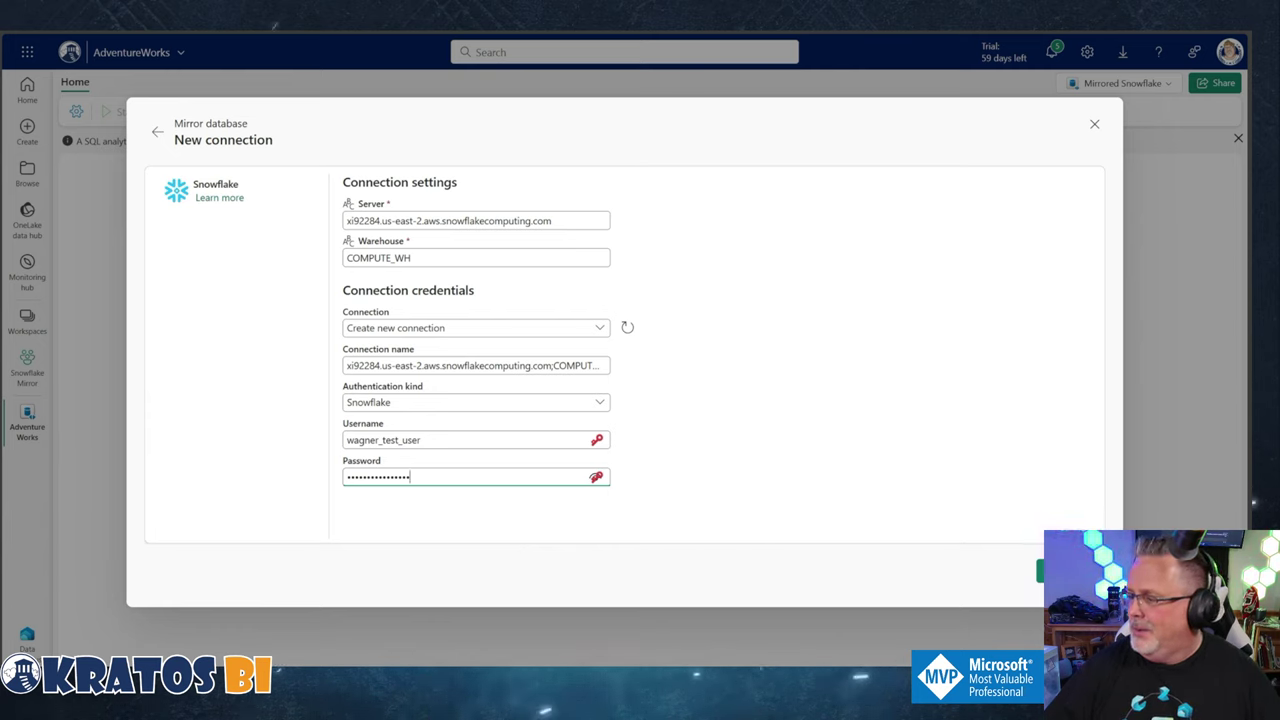
pyautogui.press('Tab')
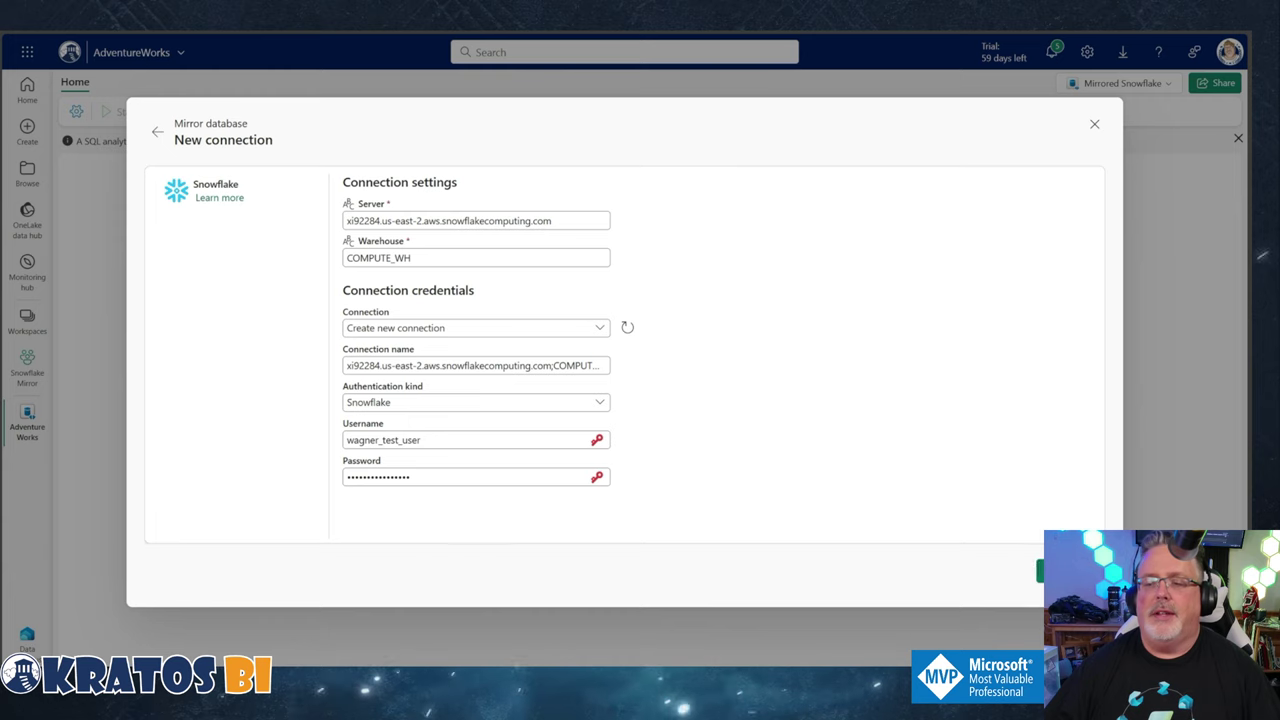
pyautogui.click(1068, 571)
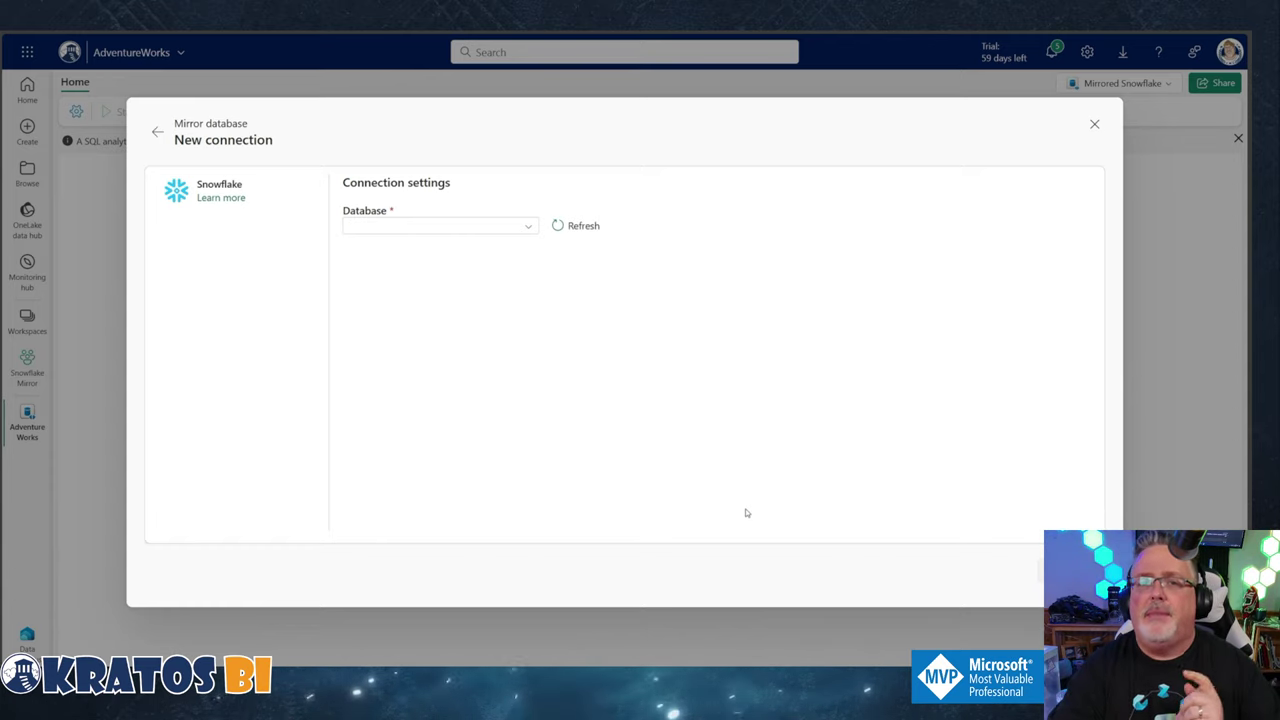
pyautogui.click(528, 227)
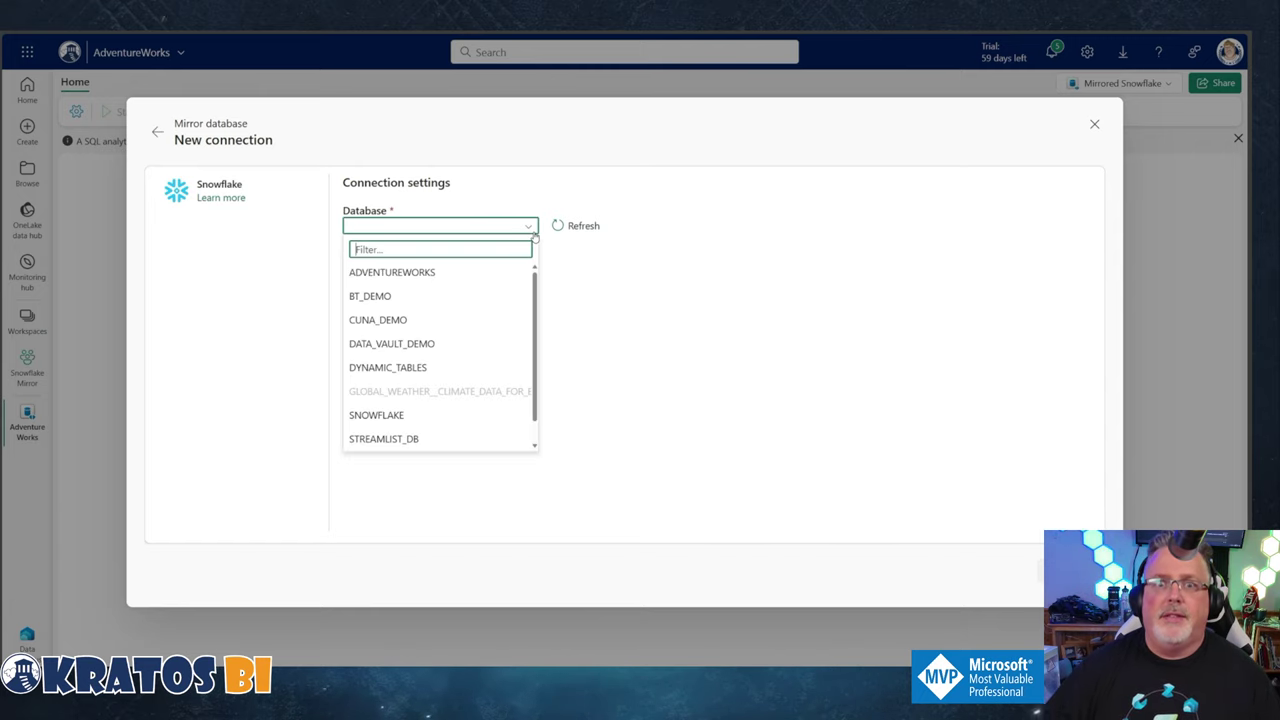
pyautogui.click(499, 273)
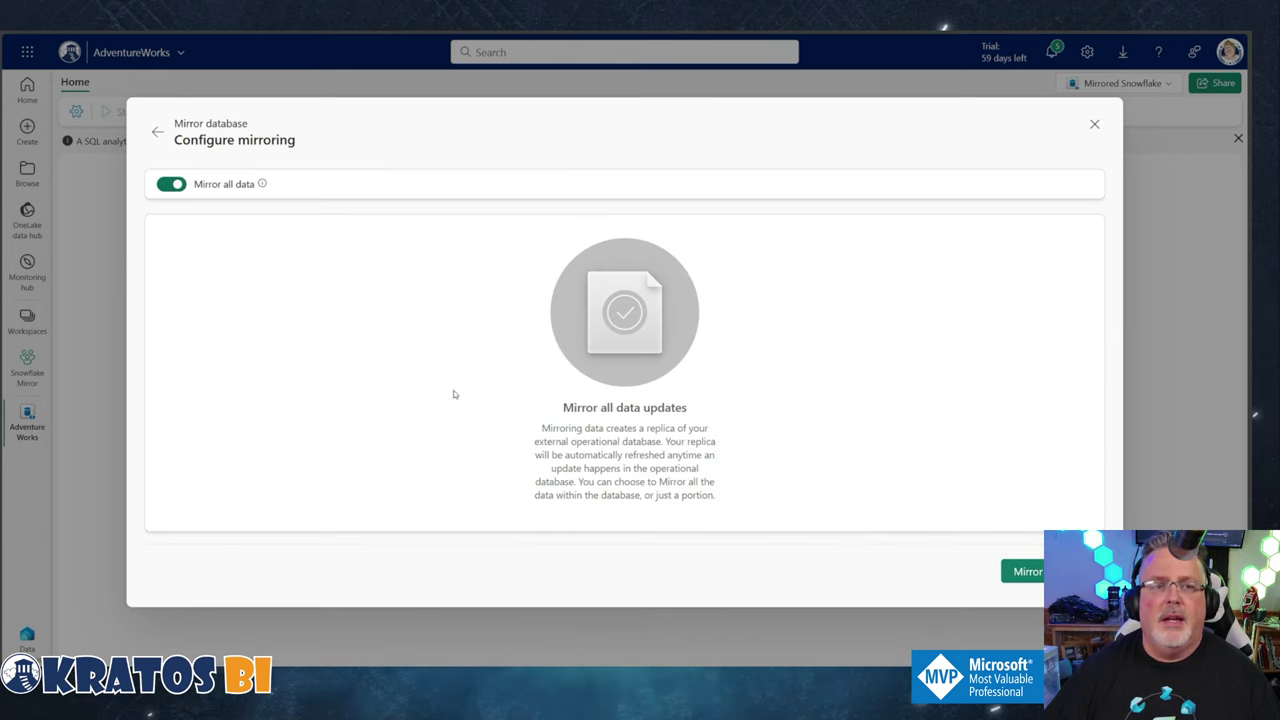
pyautogui.click(168, 186)
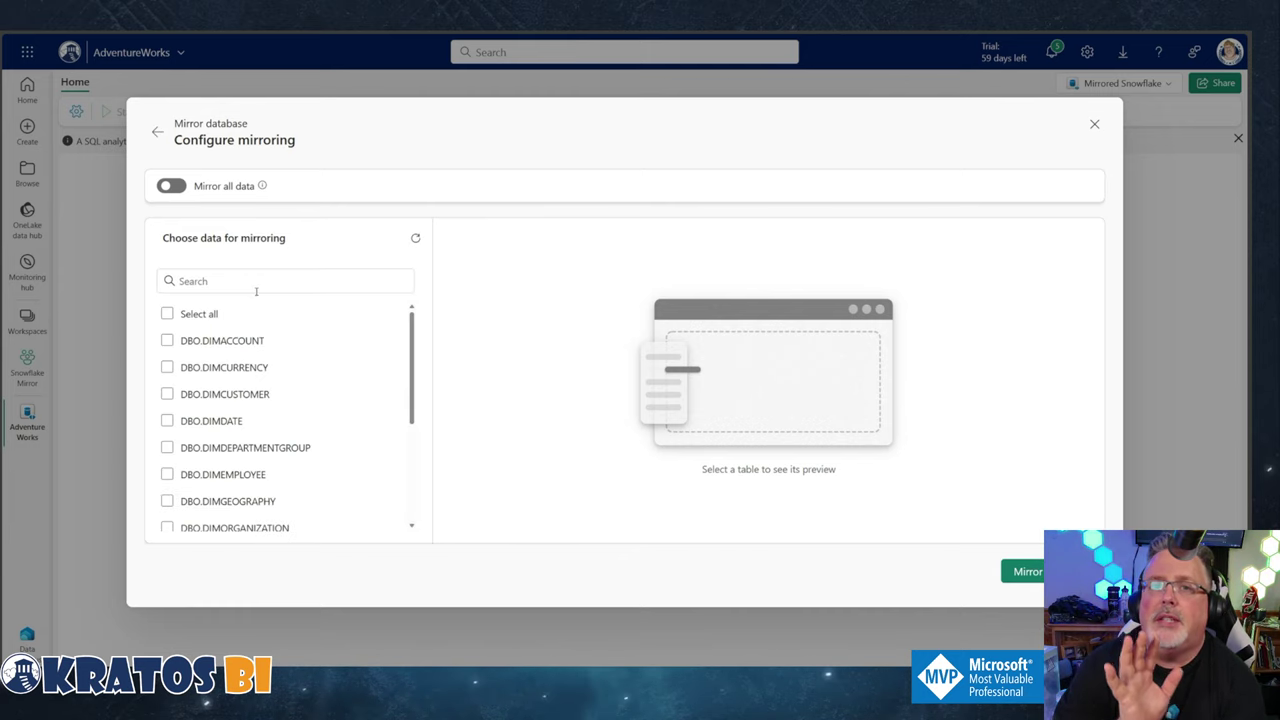
pyautogui.click(257, 341)
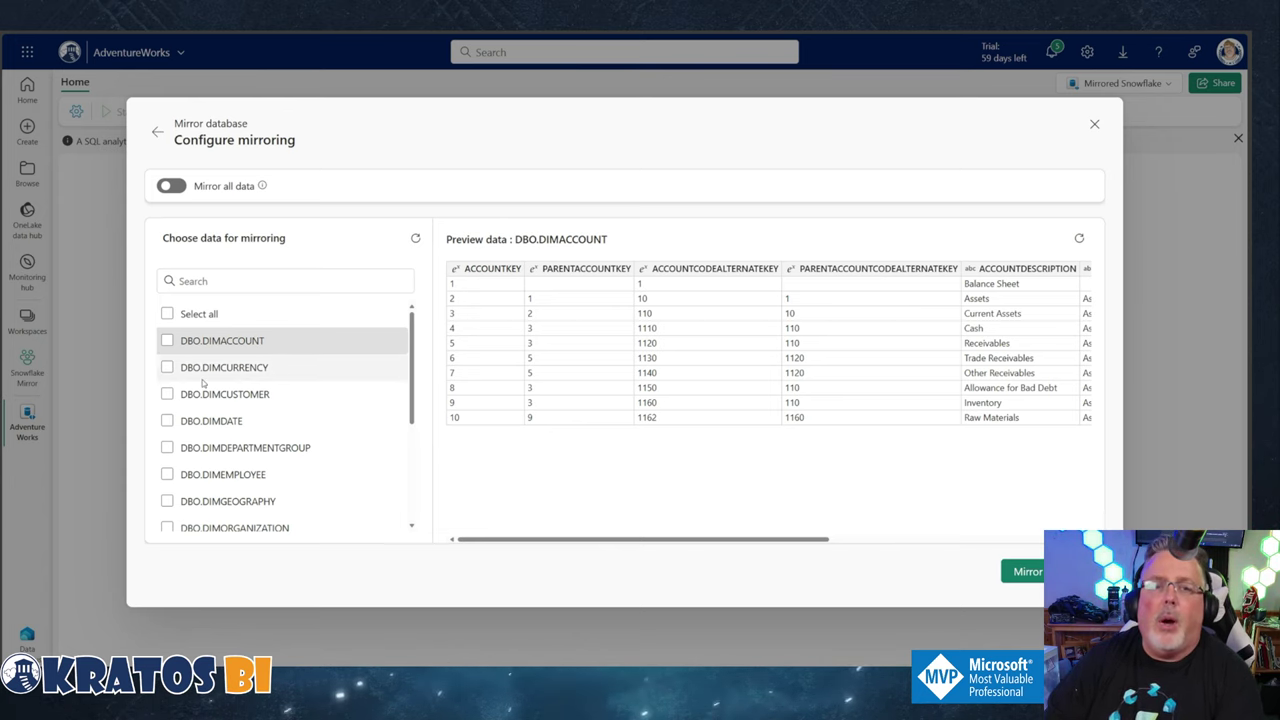
pyautogui.scroll(-2, 200, 382)
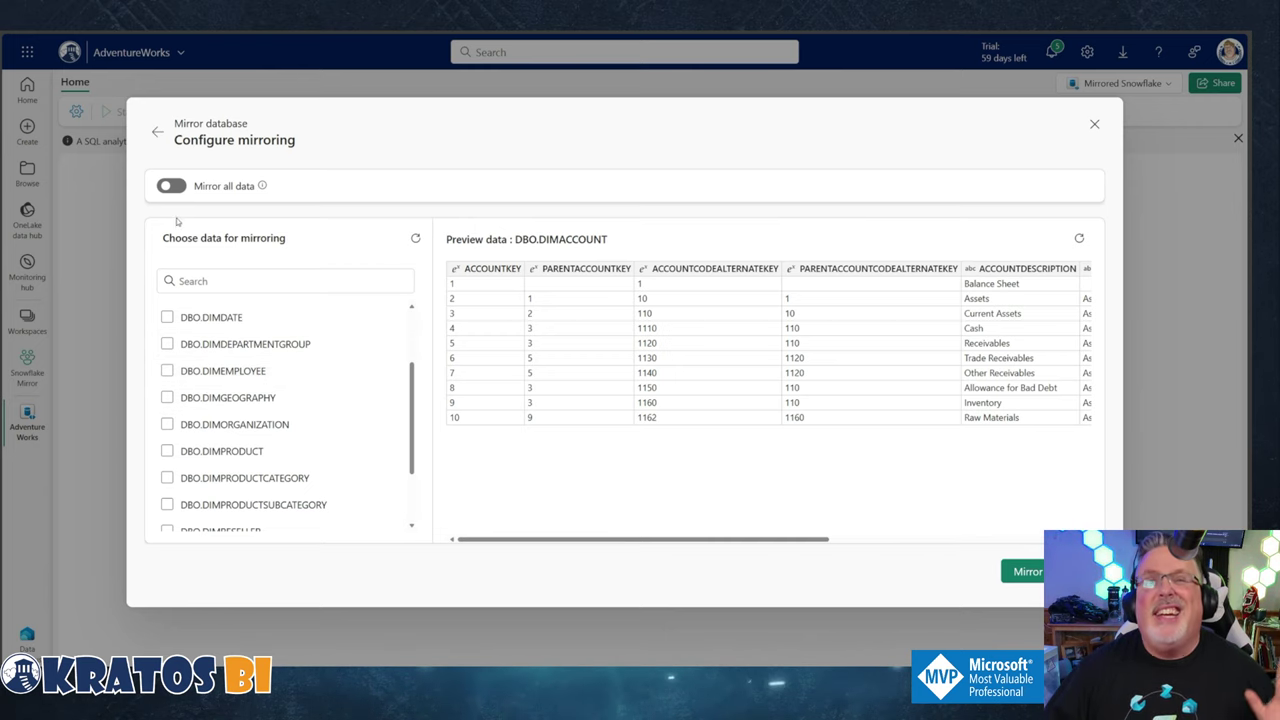
pyautogui.click(172, 186)
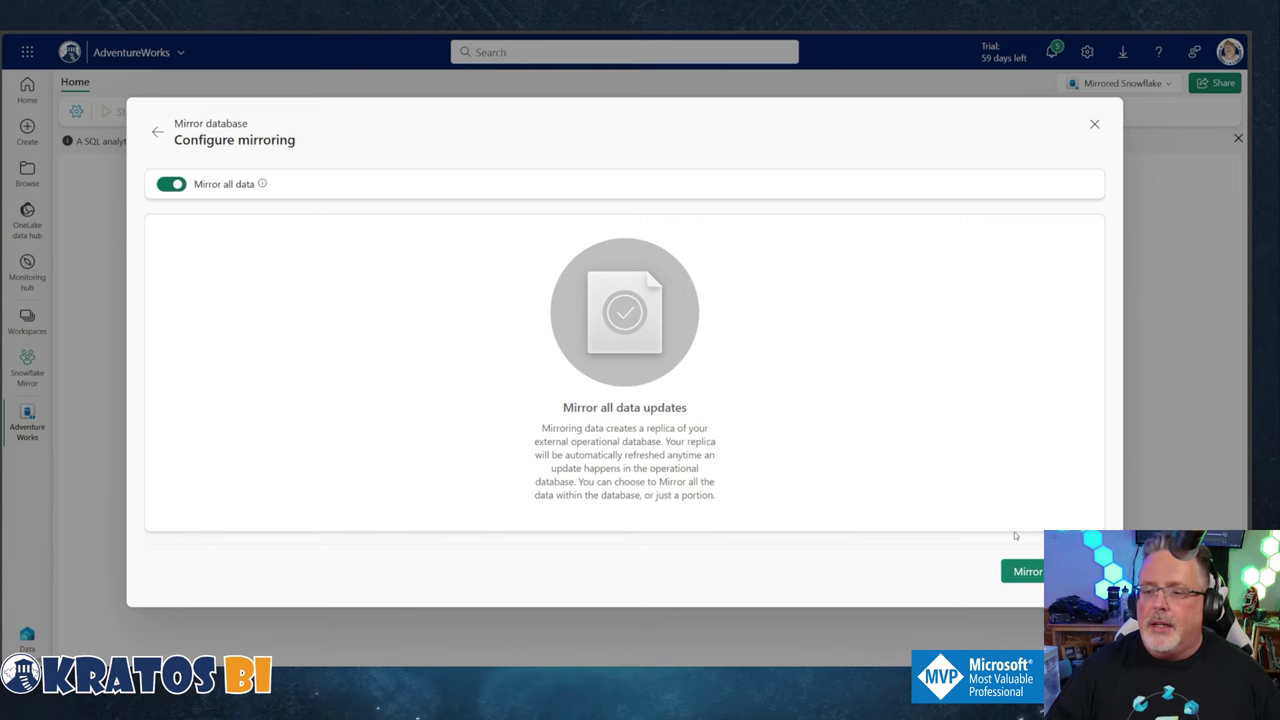
# Step: Start mirroring all AdventureWorks data and highlight the running status
pyautogui.click(1034, 572)
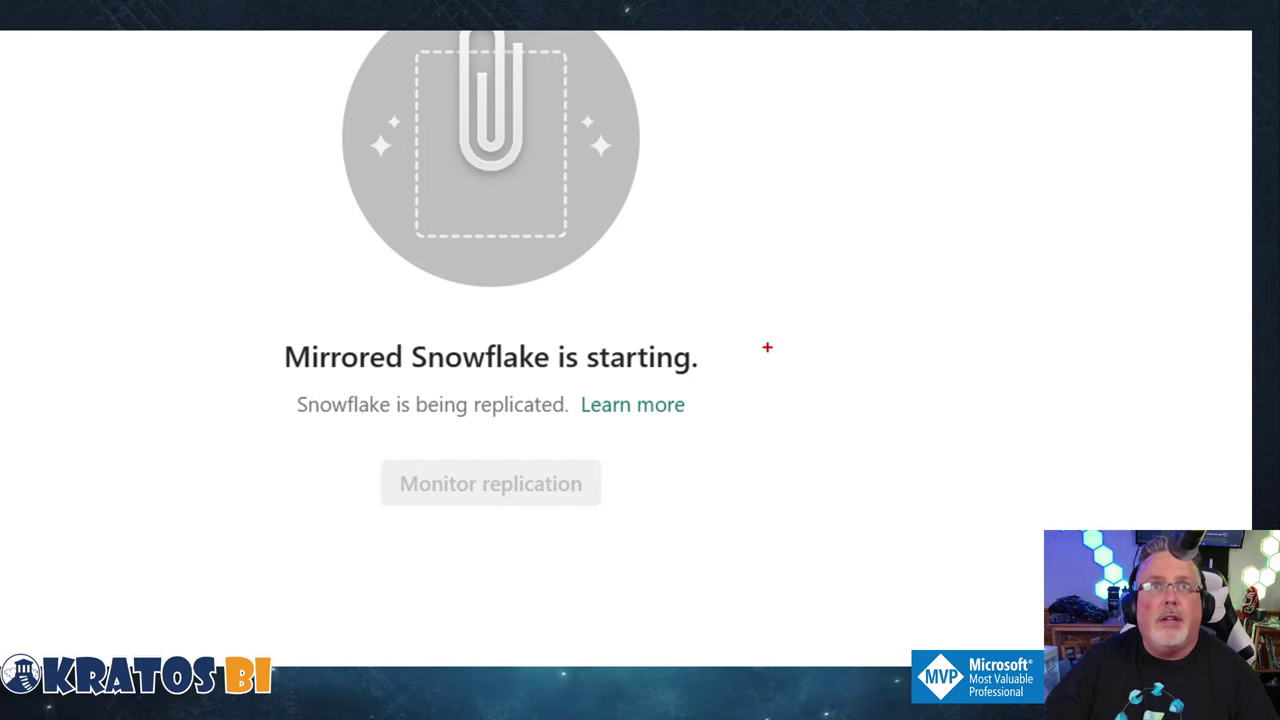
pyautogui.moveTo(238, 315)
pyautogui.mouseDown()
pyautogui.moveTo(302, 352)
pyautogui.moveTo(738, 441)
pyautogui.mouseUp()
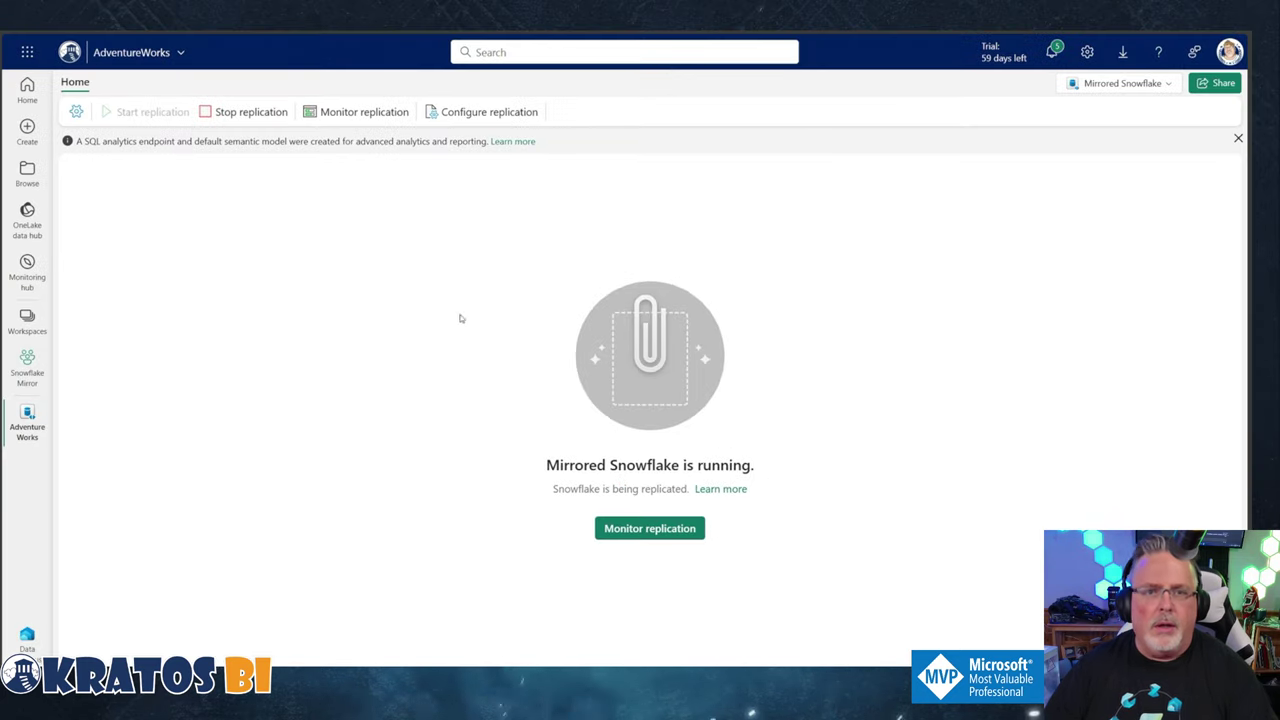
# Step: Open the replication monitor, then inspect Snowflake Query History for DROP STREAM and COPY INTO queries
pyautogui.click(365, 114)
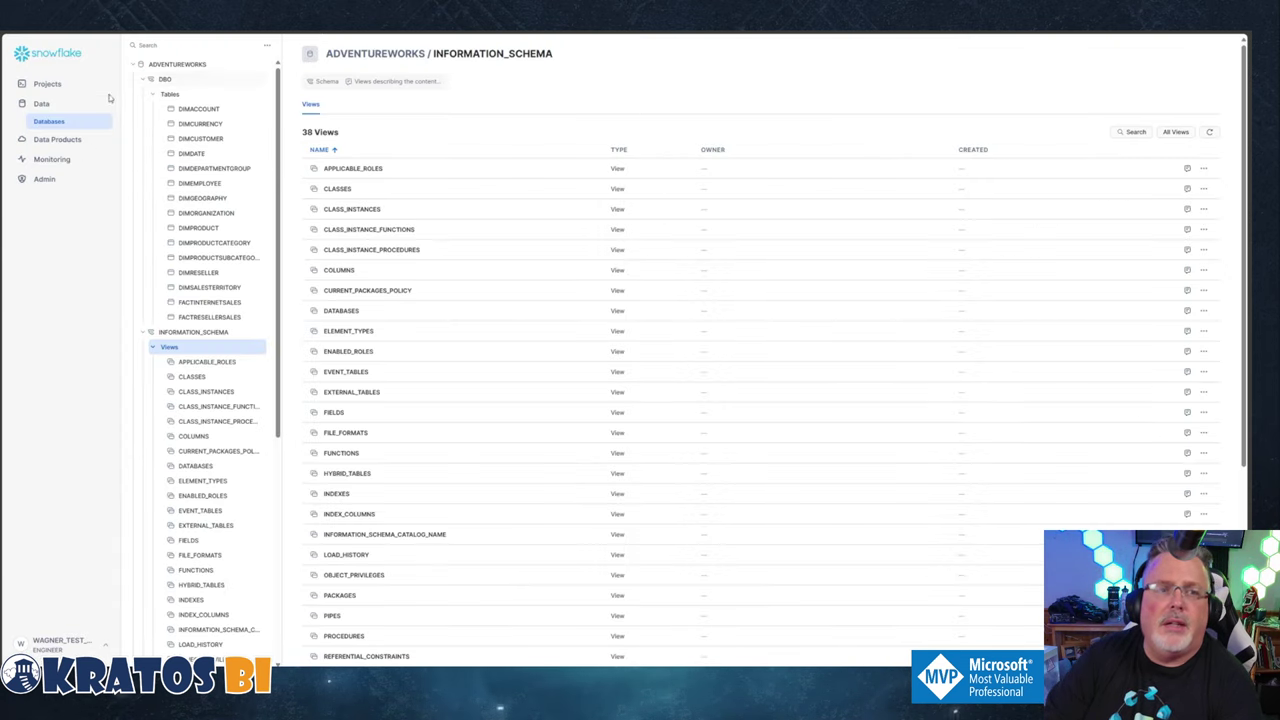
pyautogui.click(52, 159)
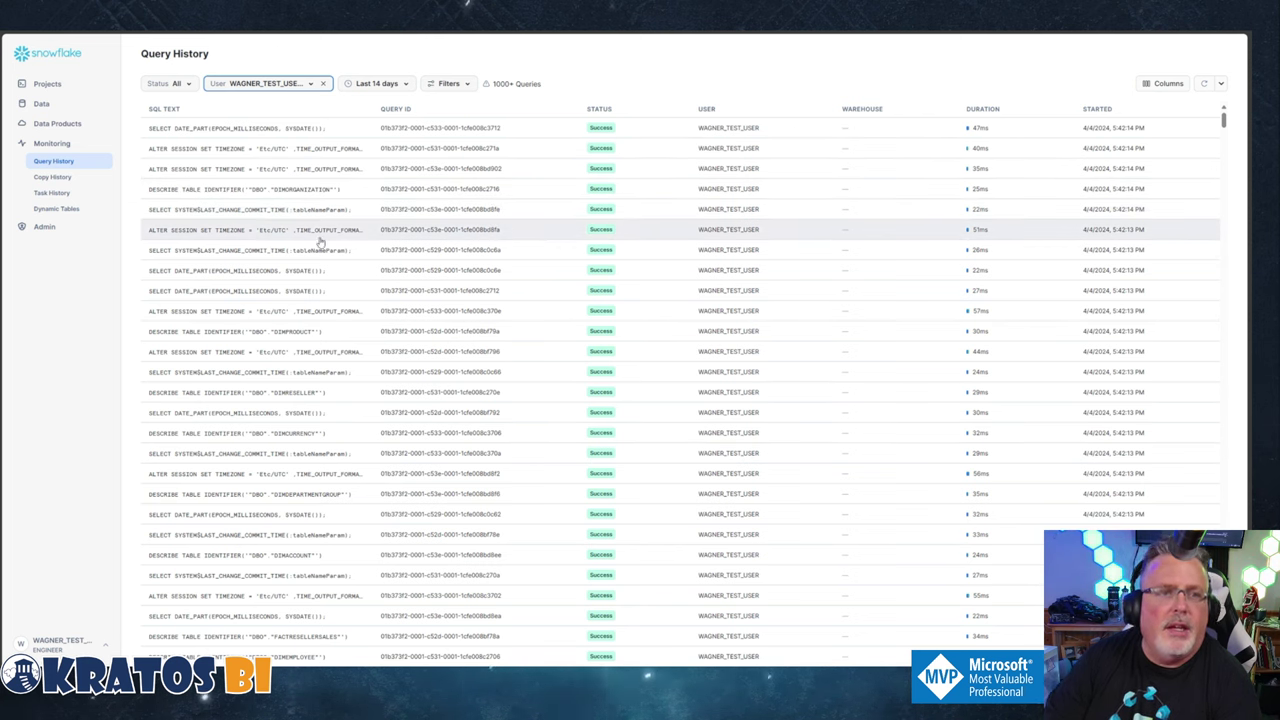
pyautogui.moveTo(310, 238)
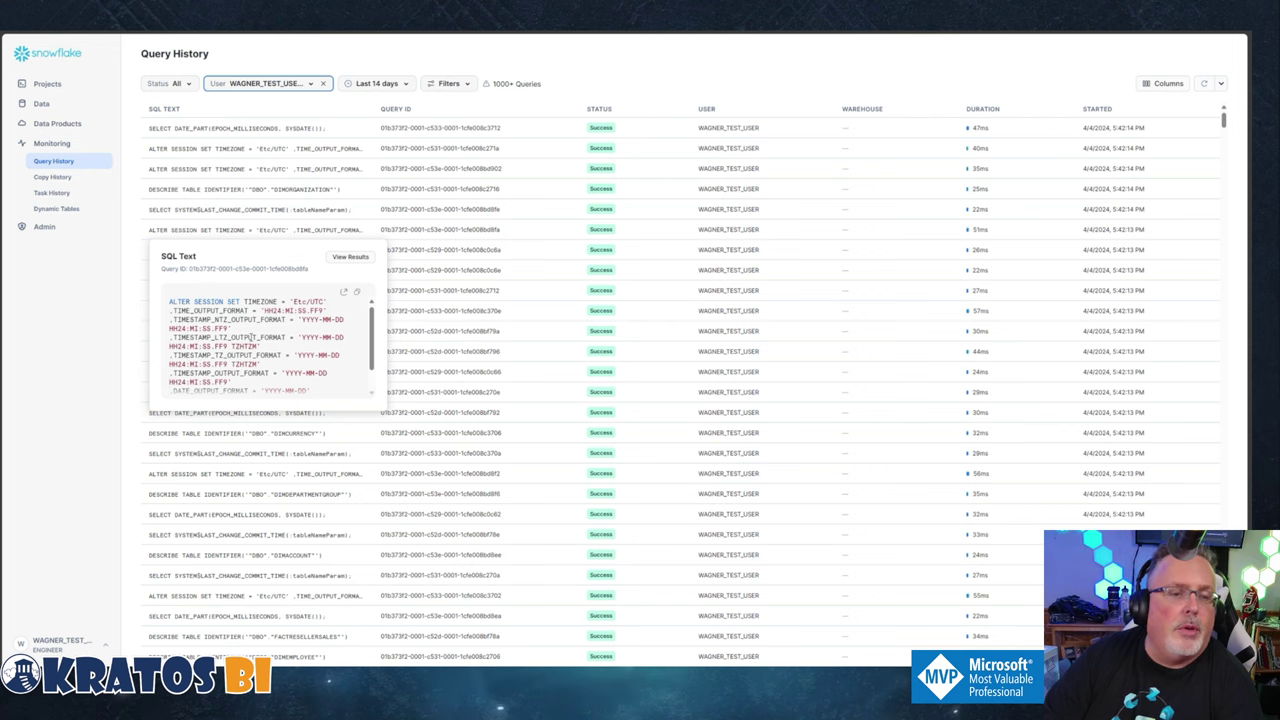
pyautogui.scroll(-6, 184, 334)
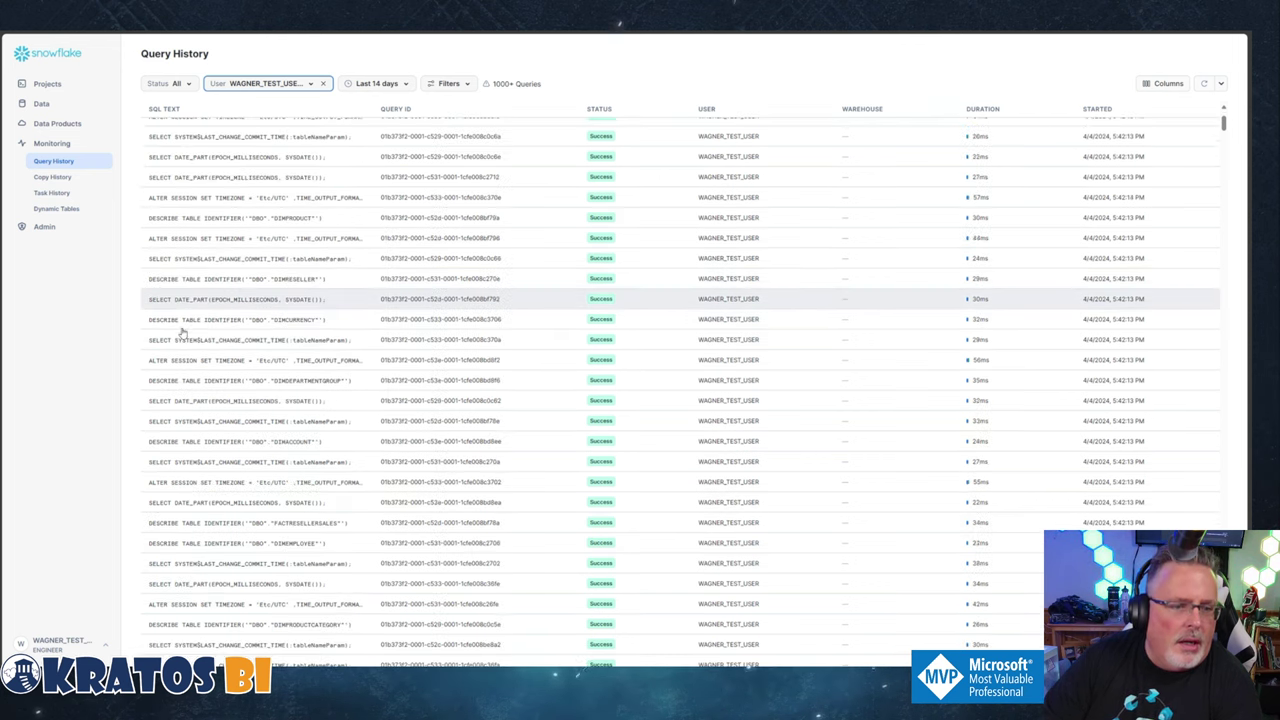
pyautogui.moveTo(184, 334)
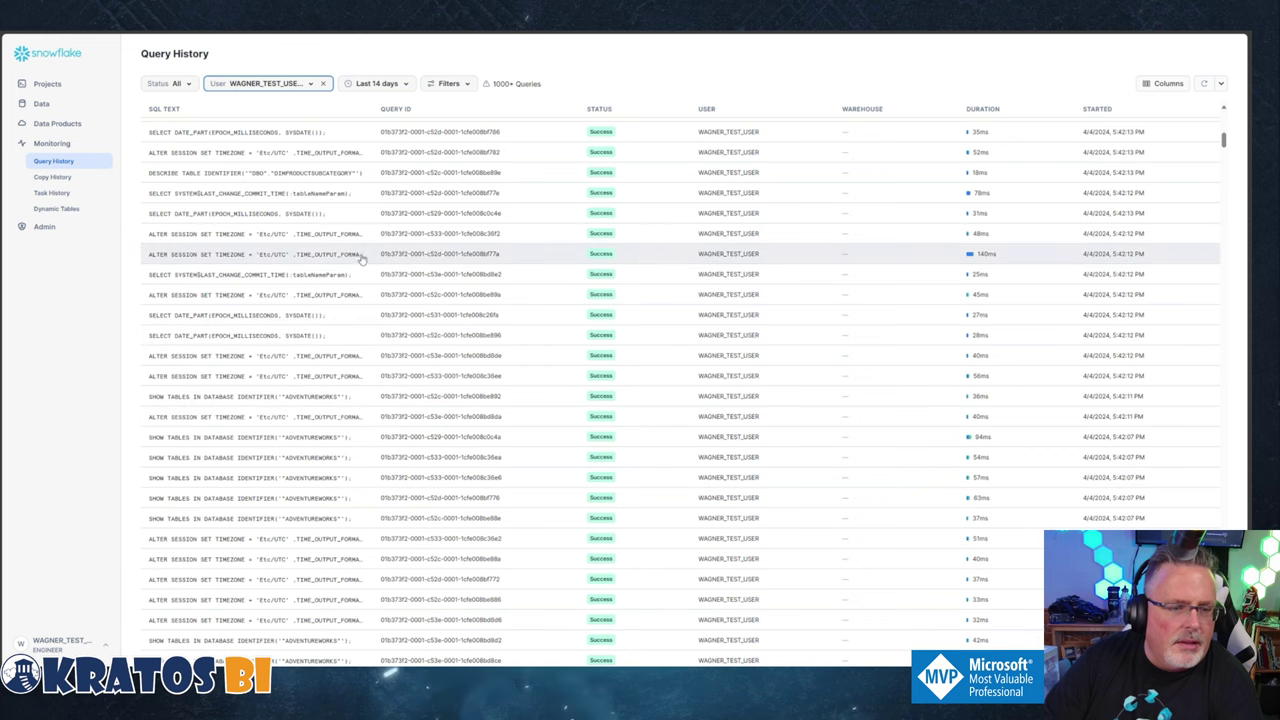
pyautogui.scroll(-5, 425, 280)
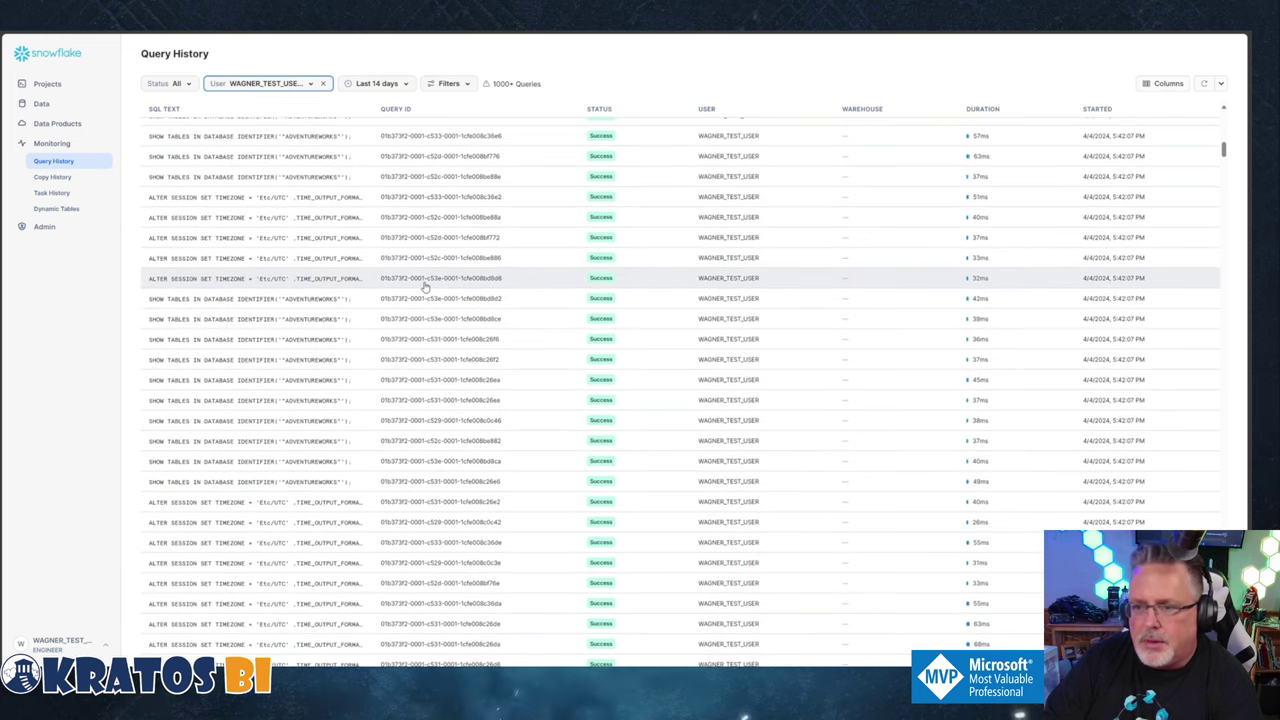
pyautogui.scroll(-1, 425, 287)
pyautogui.scroll(-6, 425, 287)
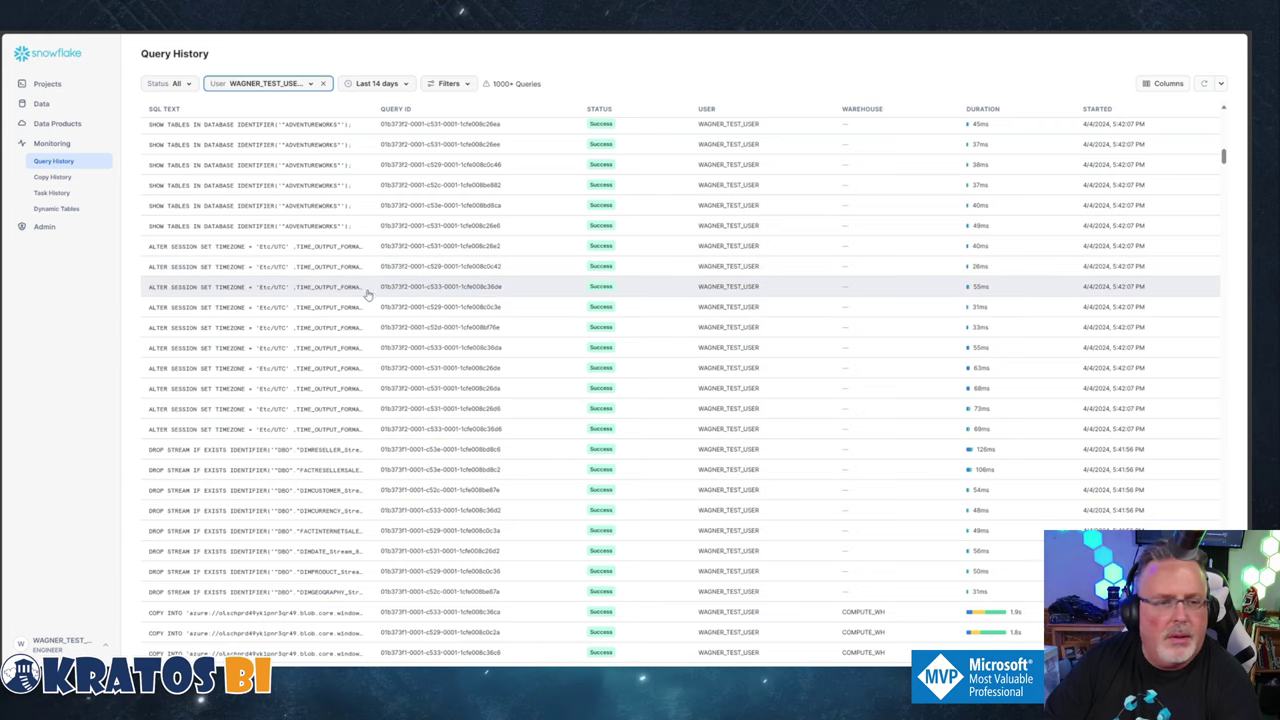
pyautogui.moveTo(310, 292)
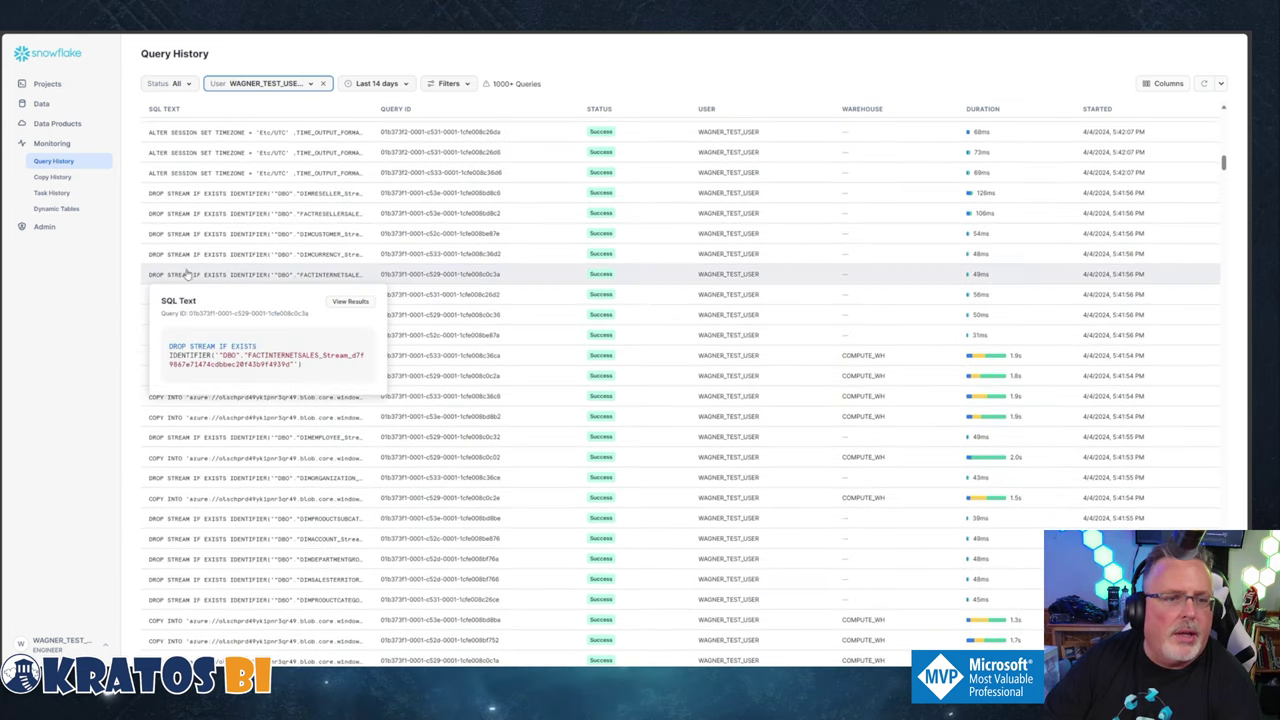
pyautogui.moveTo(176, 241)
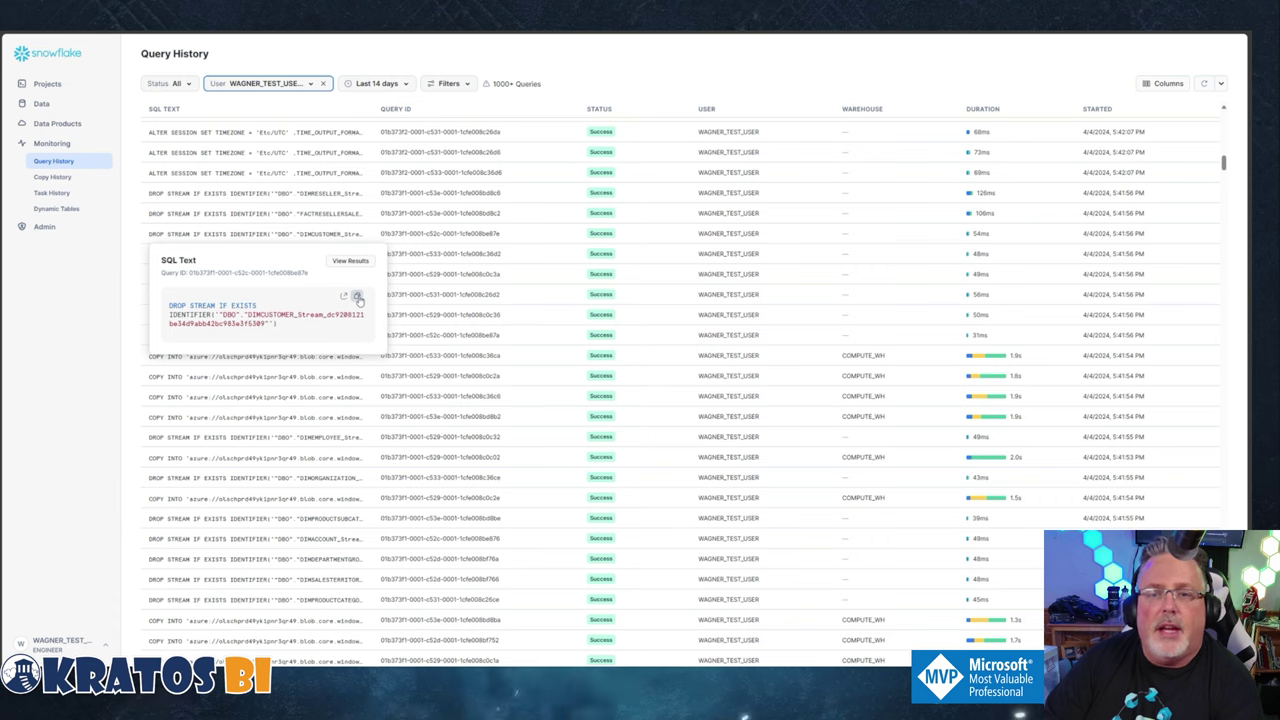
pyautogui.scroll(4, 457, 302)
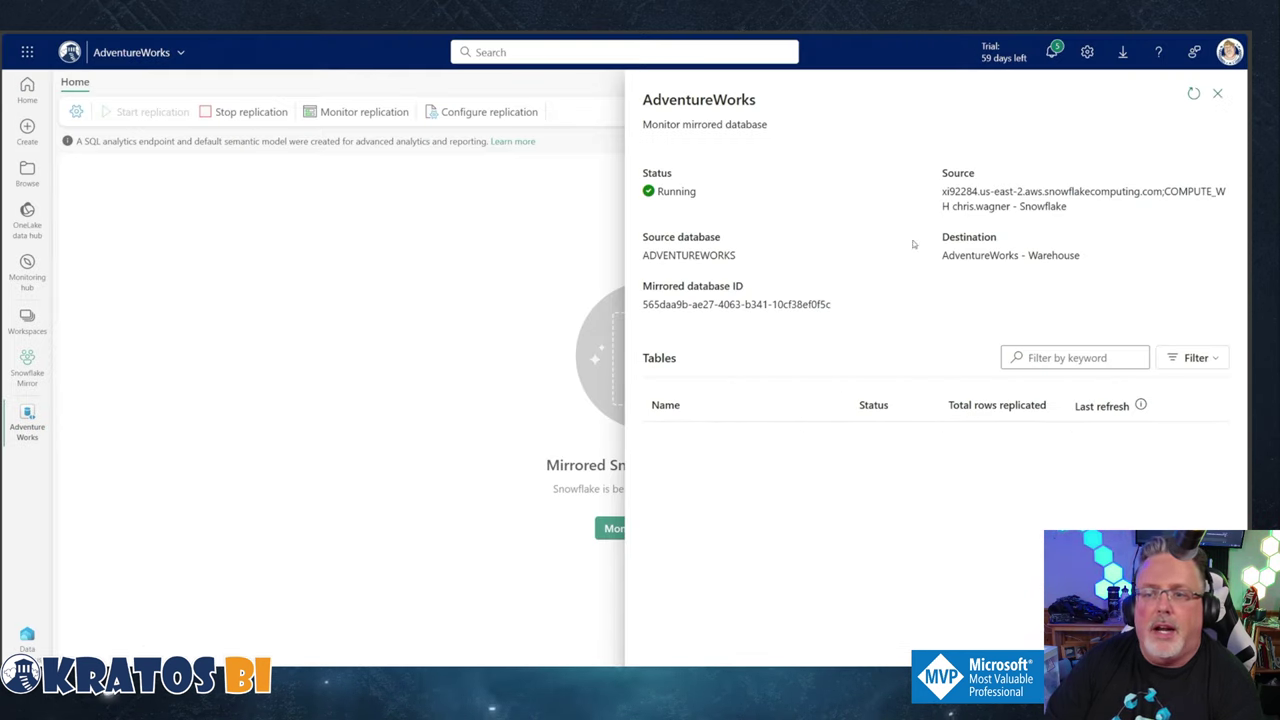
# Step: Refresh the replication monitor to show every DBO table Running with row counts
pyautogui.click(1193, 93)
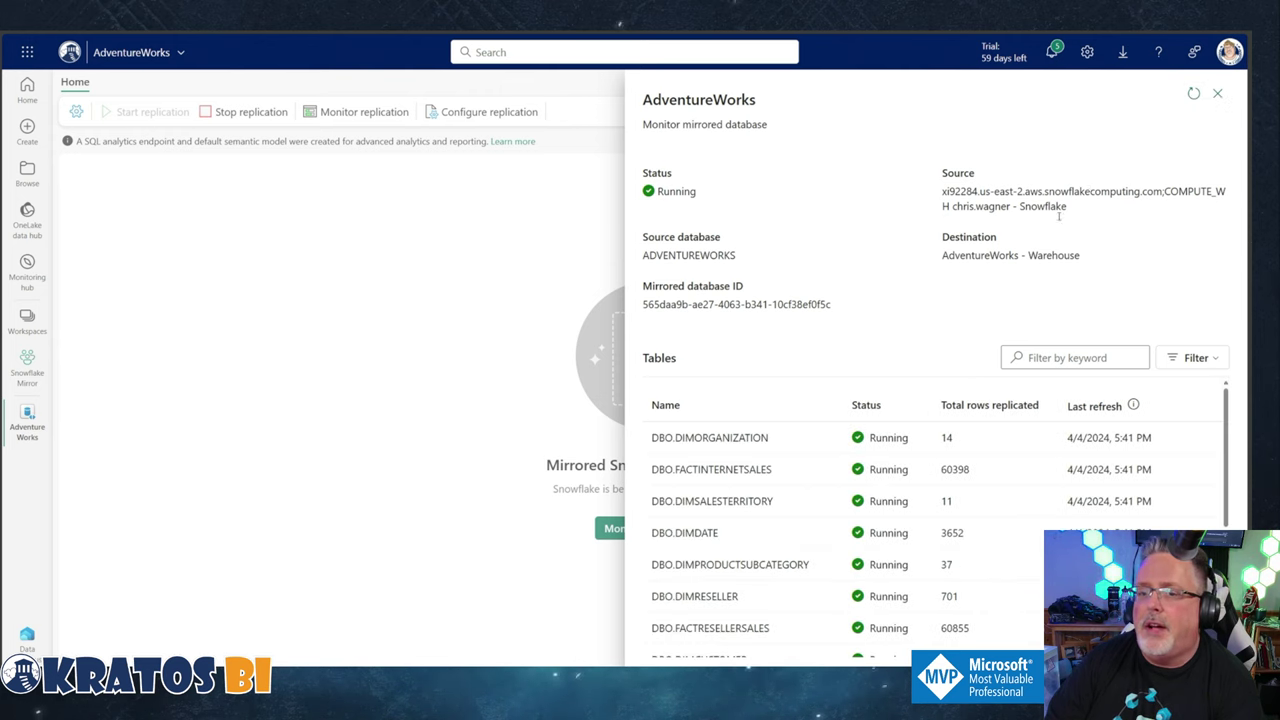
pyautogui.scroll(-5, 950, 443)
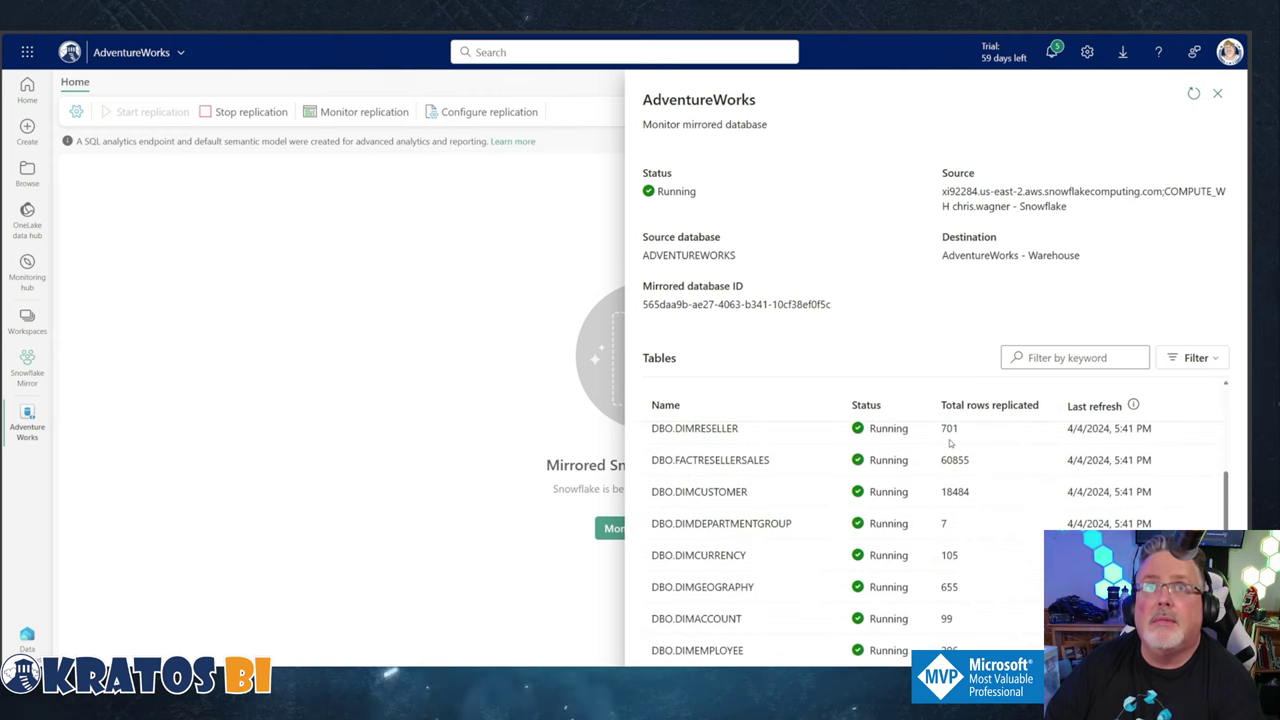
pyautogui.scroll(-2, 950, 443)
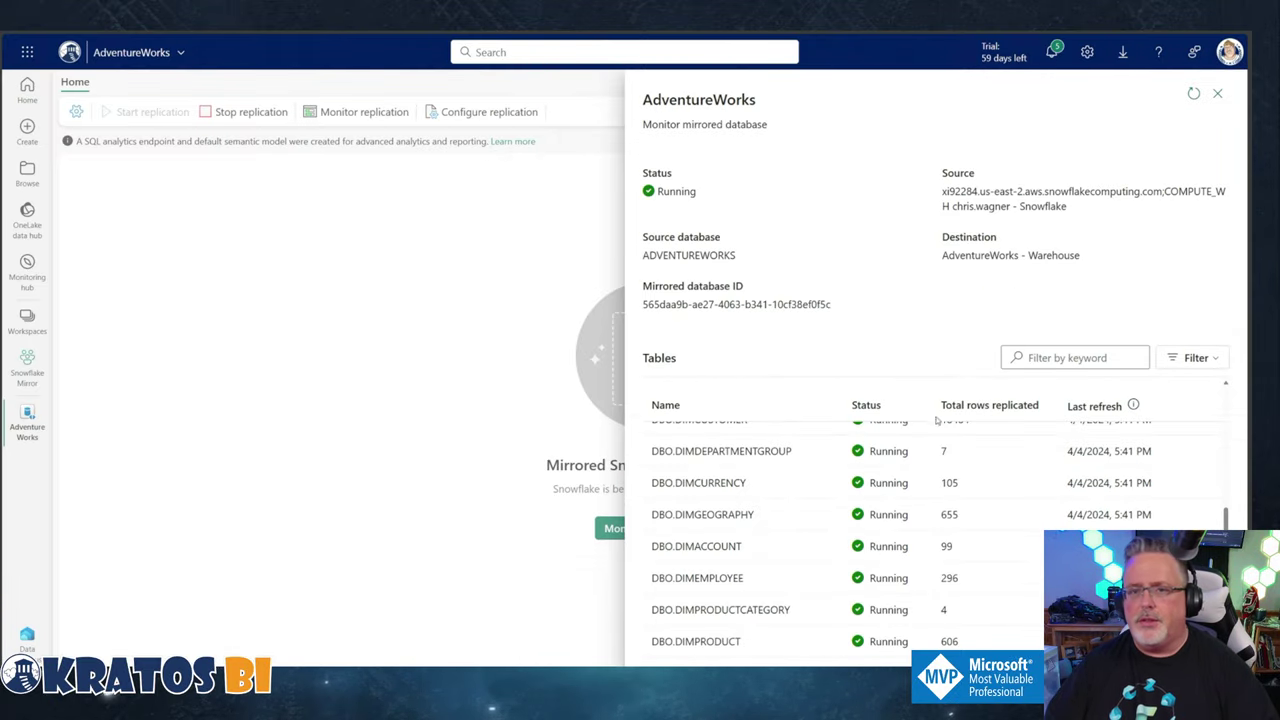
# Step: Close the monitor and reopen AdventureWorks from the Snowflake Mirror workspace
pyautogui.click(1217, 95)
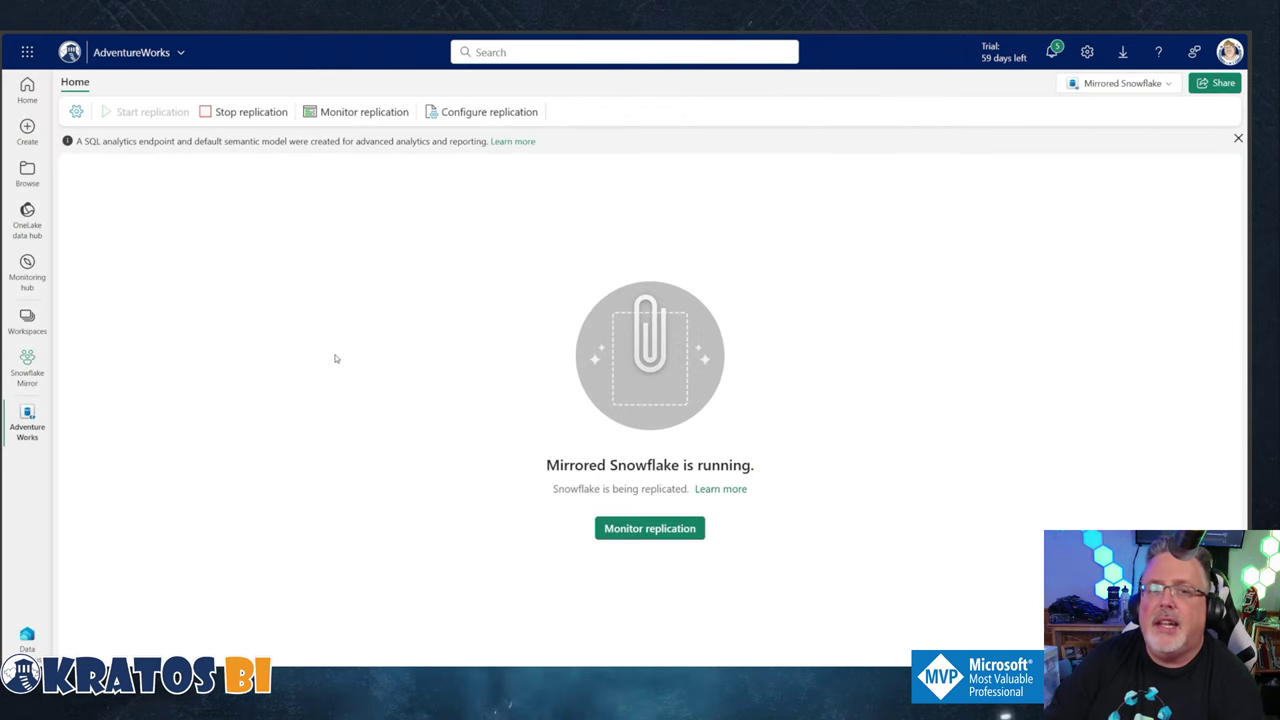
pyautogui.click(27, 366)
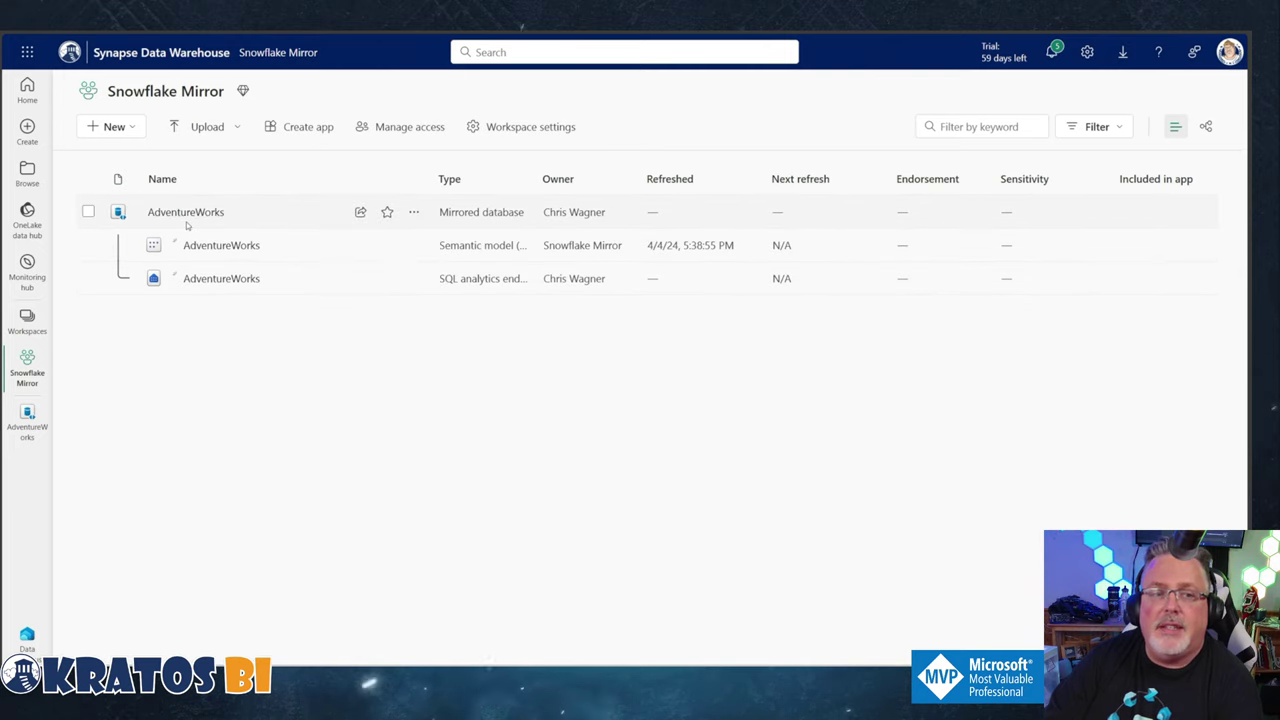
pyautogui.click(185, 213)
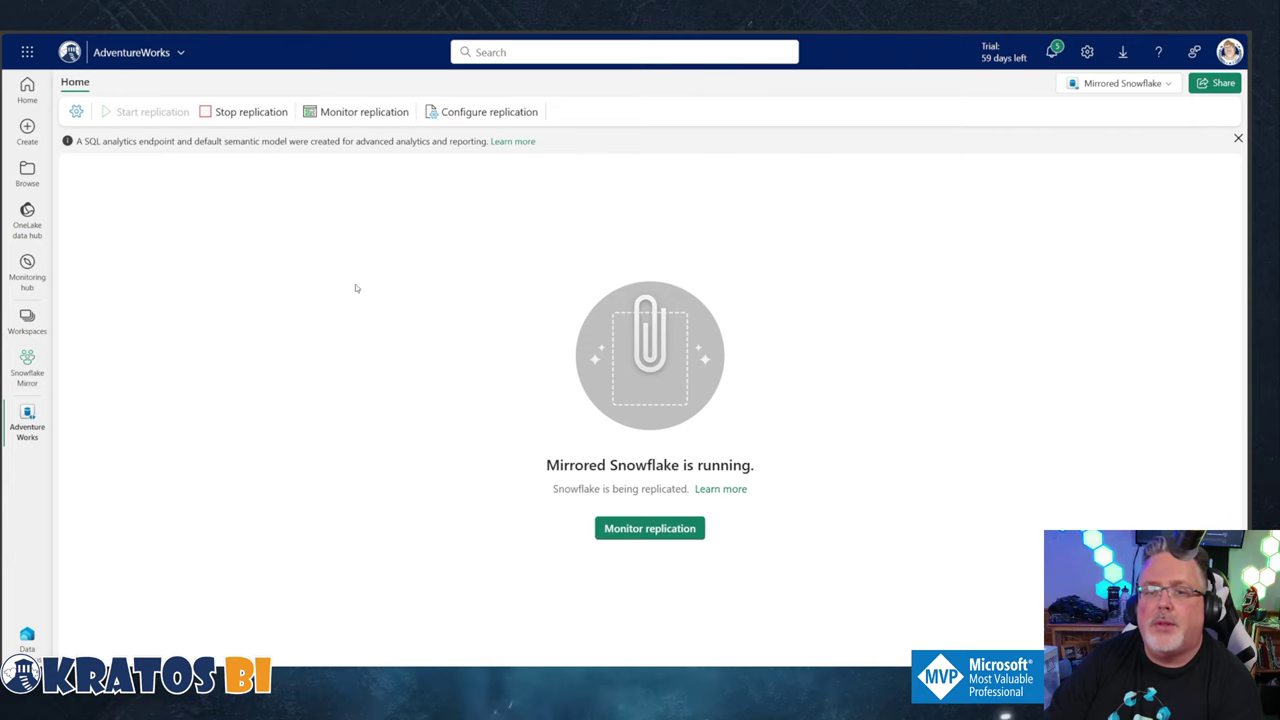
# Step: Open the AdventureWorks SQL analytics endpoint and widen Explorer to show full table names
pyautogui.click(1112, 86)
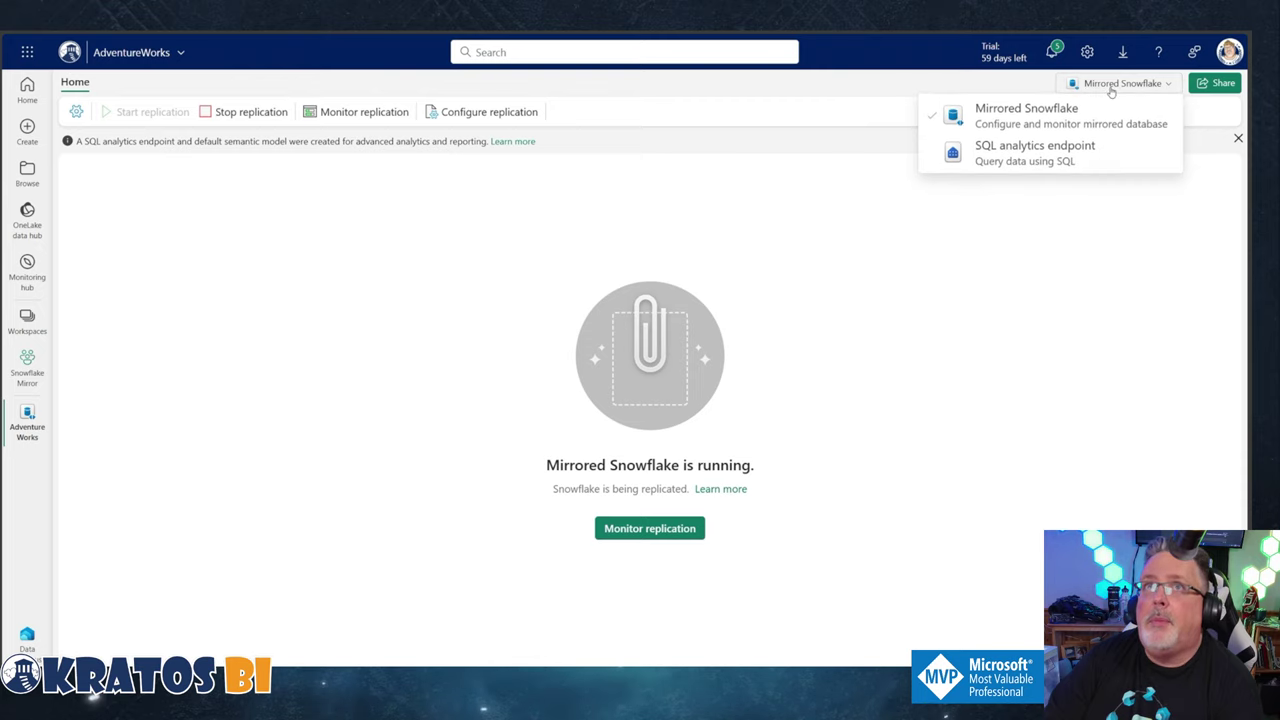
pyautogui.click(1093, 160)
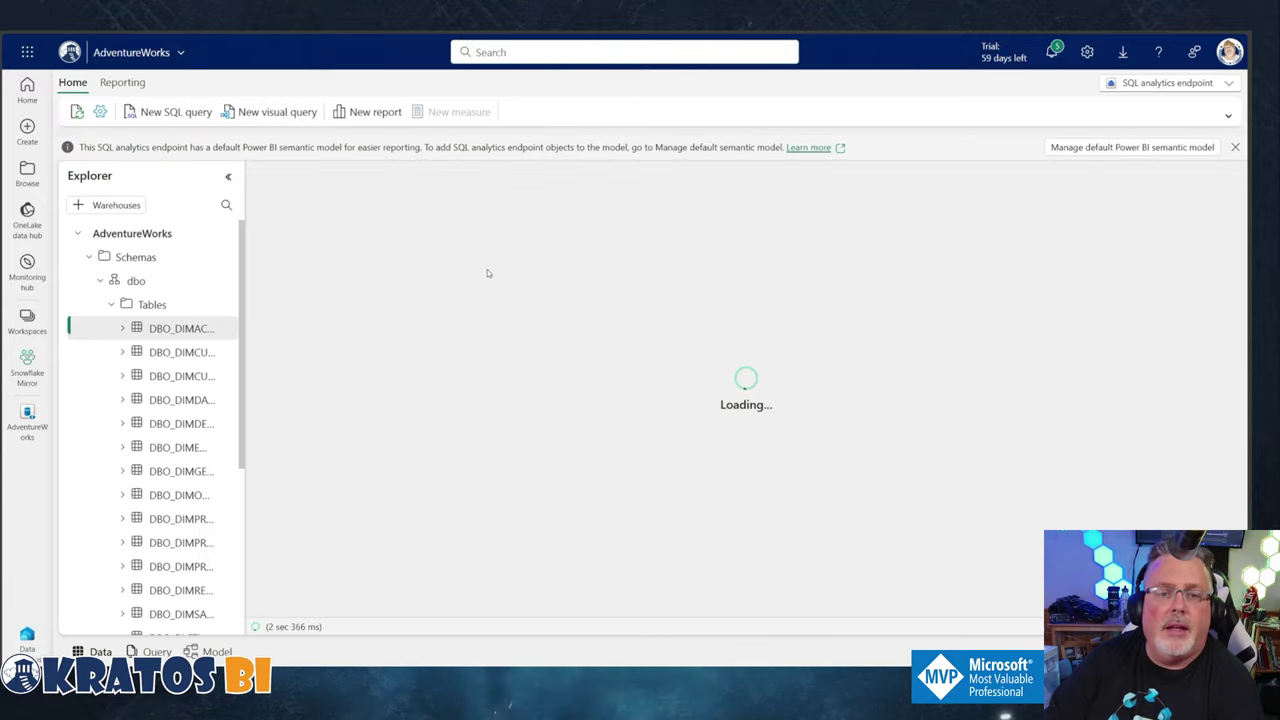
pyautogui.moveTo(243, 338); pyautogui.dragTo(380, 336)
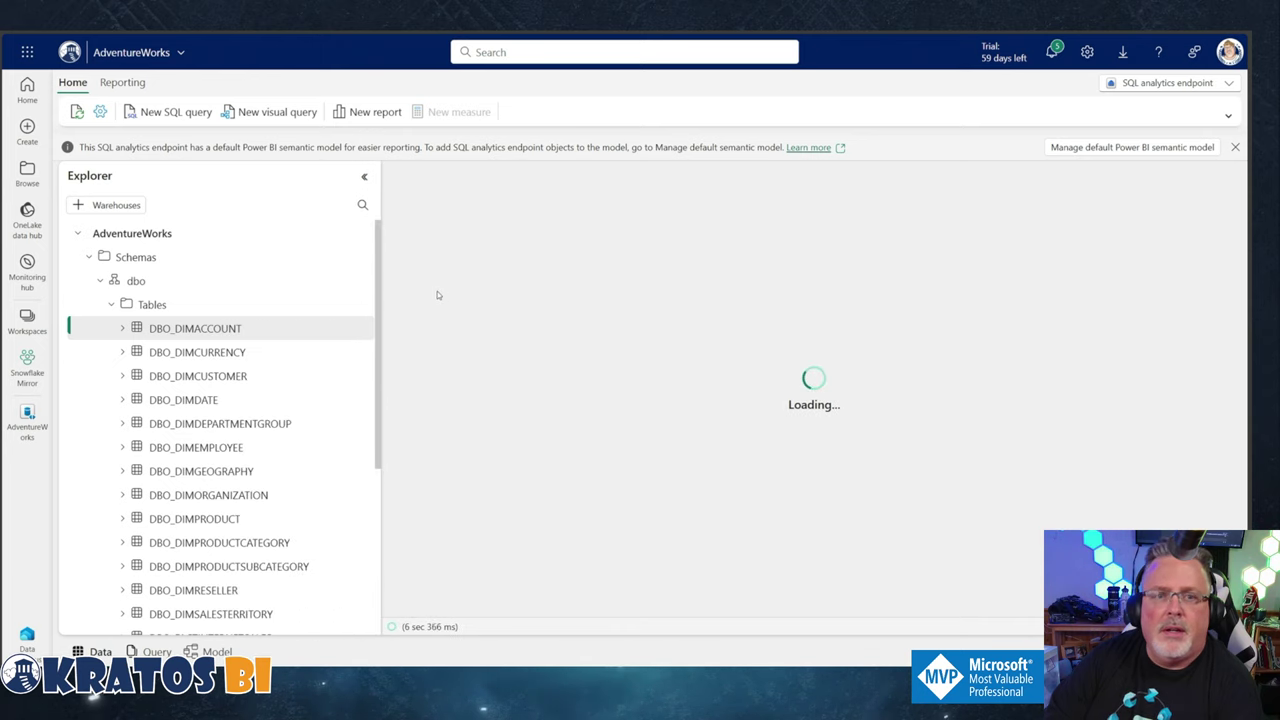
pyautogui.scroll(-3, 251, 372)
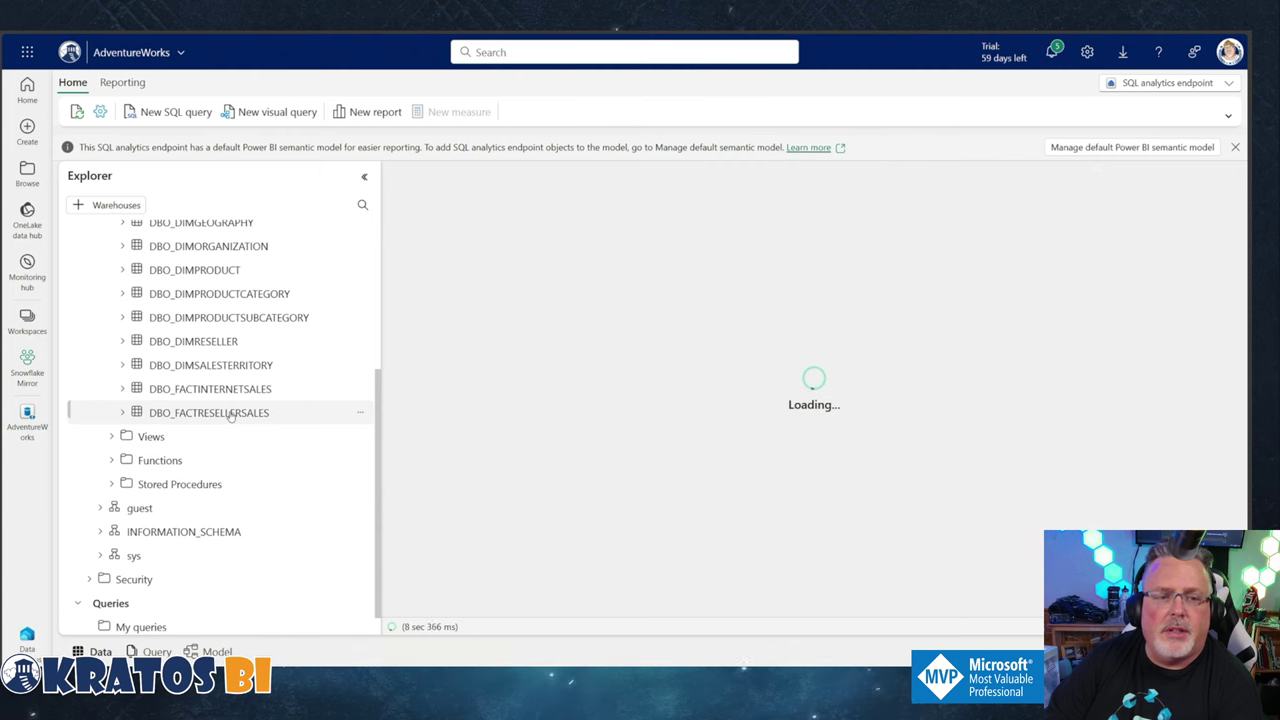
pyautogui.scroll(3, 229, 410)
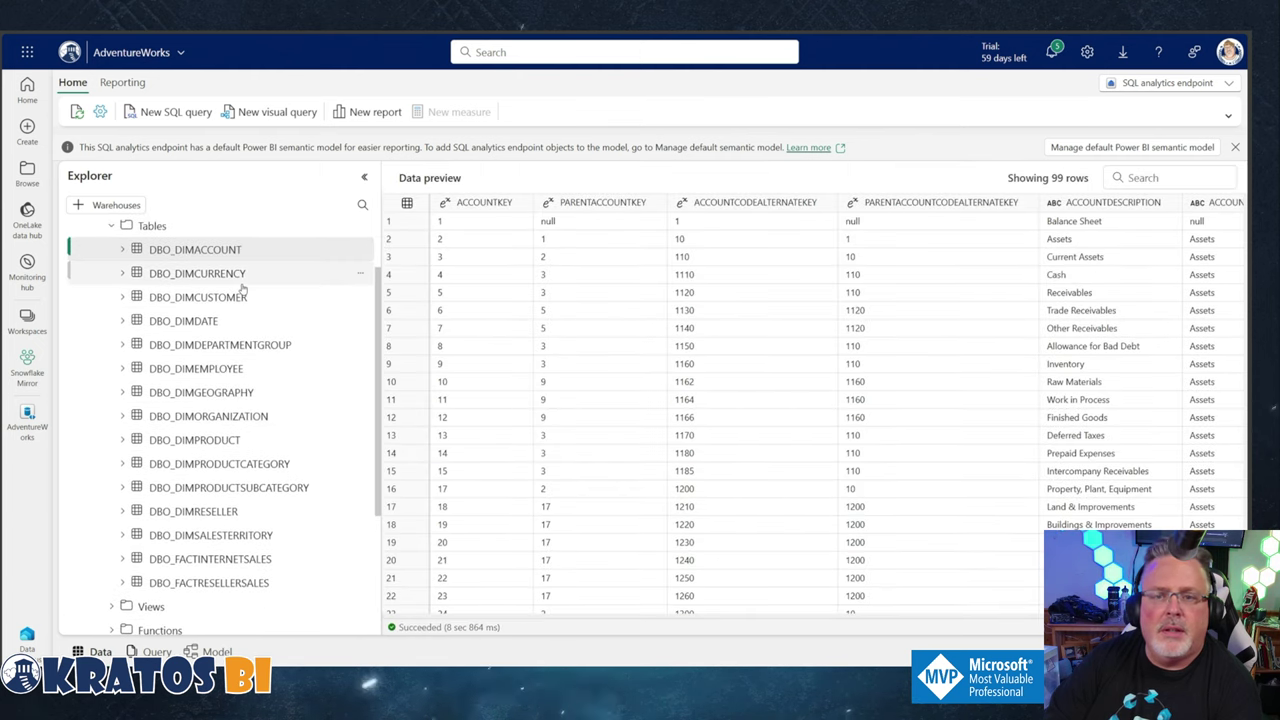
# Step: Preview DIMCURRENCY, DIMCUSTOMER and DIMDEPARTMENTGROUP data, then start an empty SQL query
pyautogui.click(230, 275)
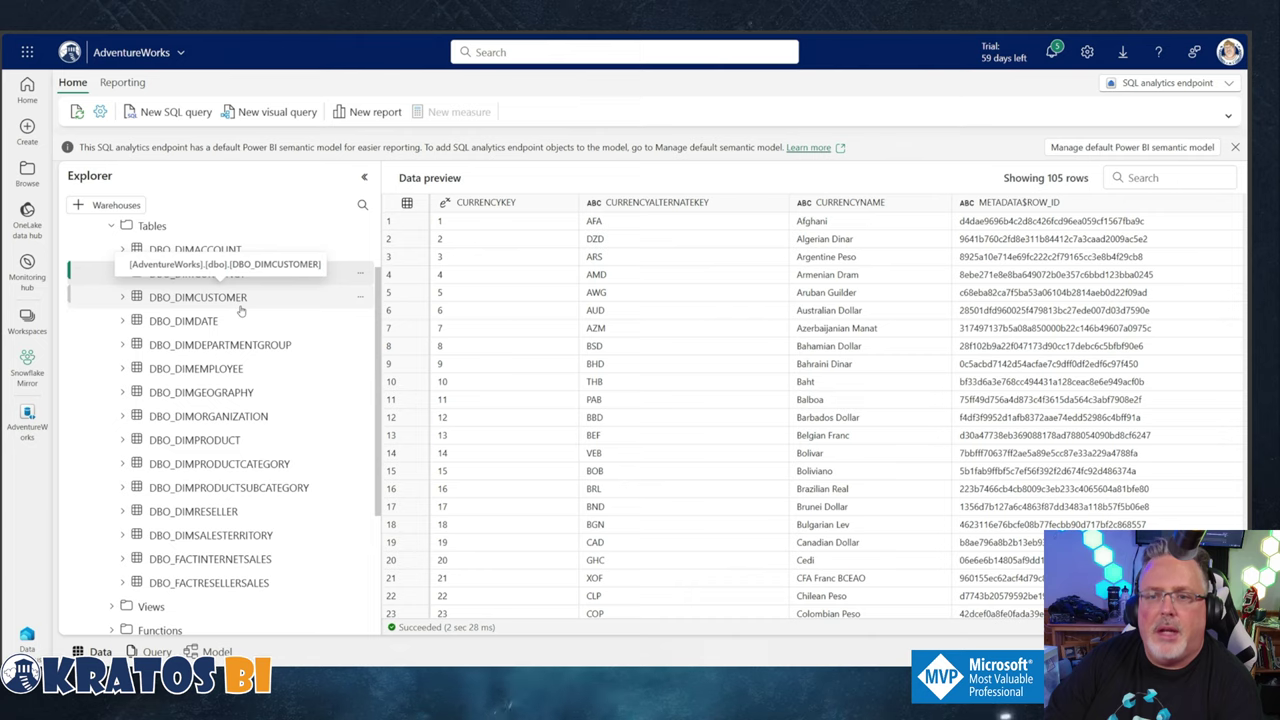
pyautogui.click(238, 301)
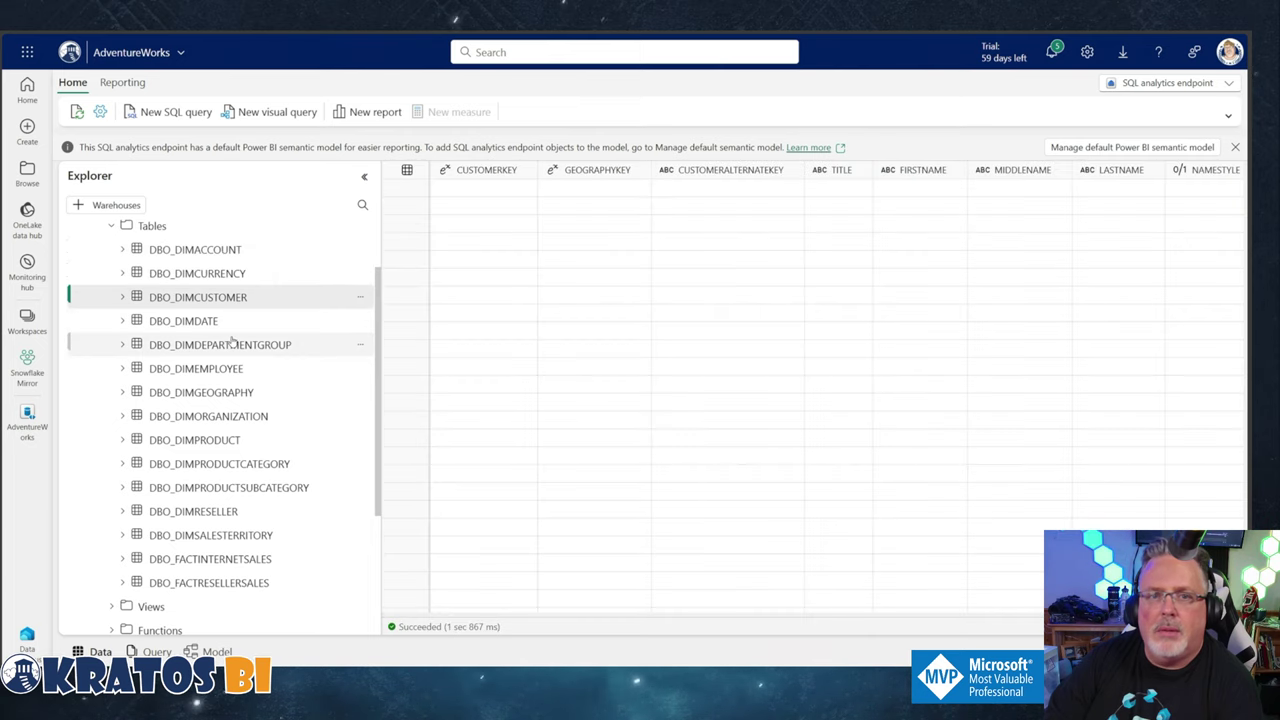
pyautogui.click(232, 341)
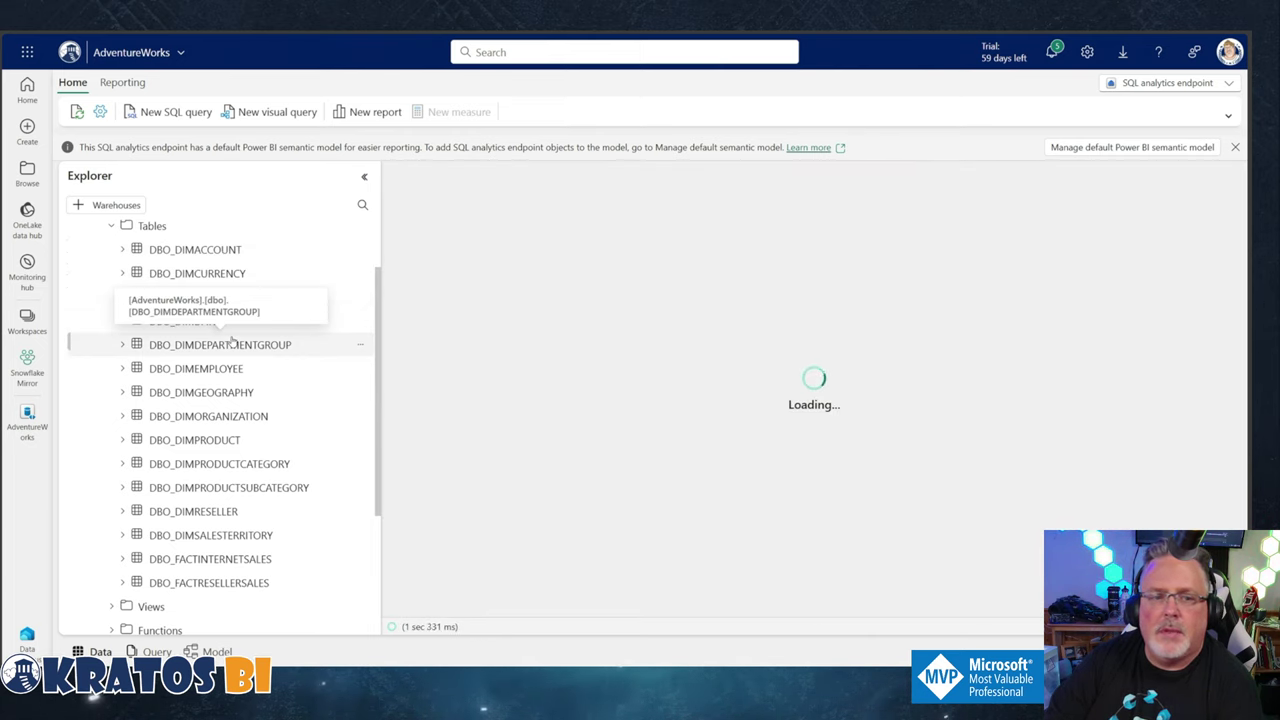
pyautogui.scroll(-3, 232, 341)
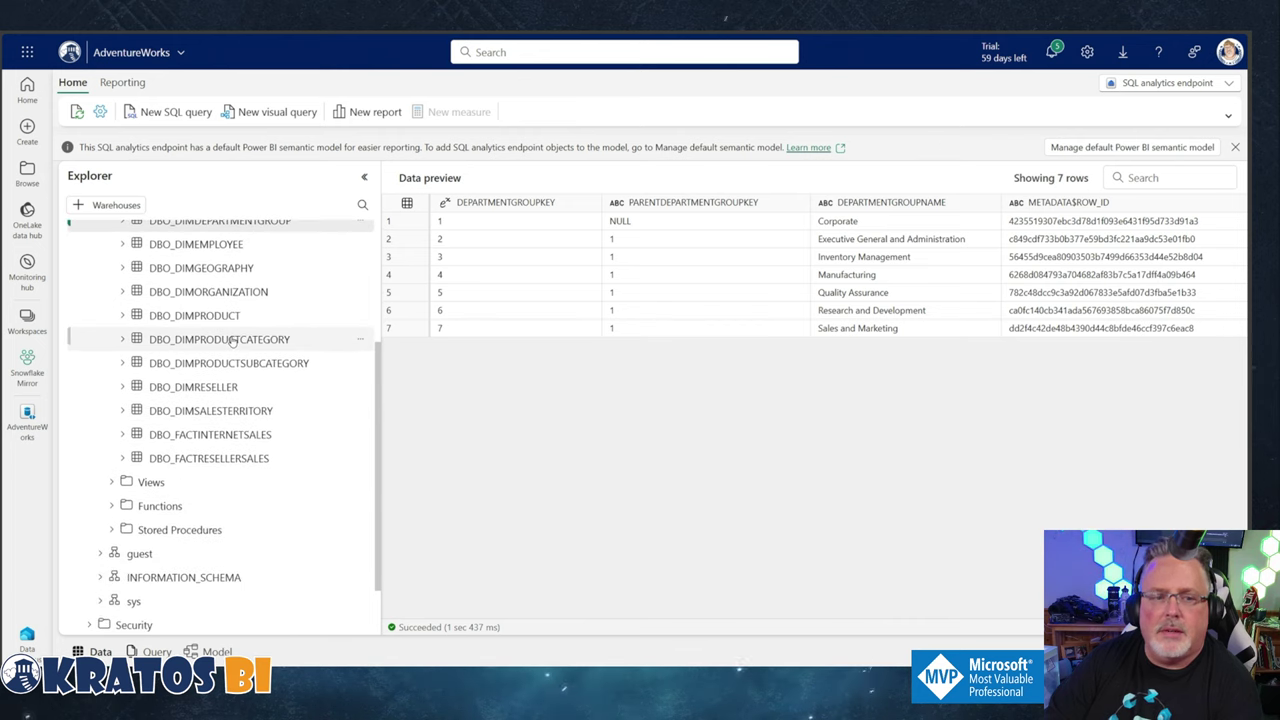
pyautogui.scroll(-1, 232, 341)
pyautogui.scroll(5, 232, 341)
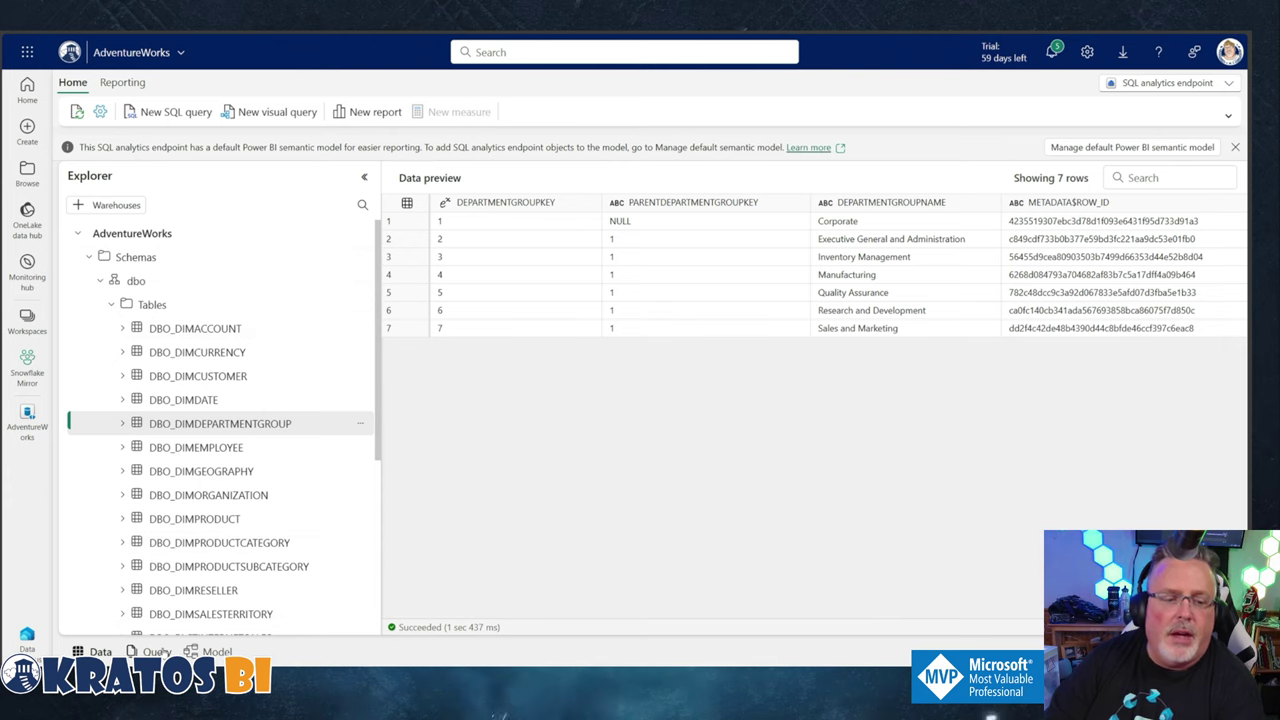
pyautogui.click(150, 651)
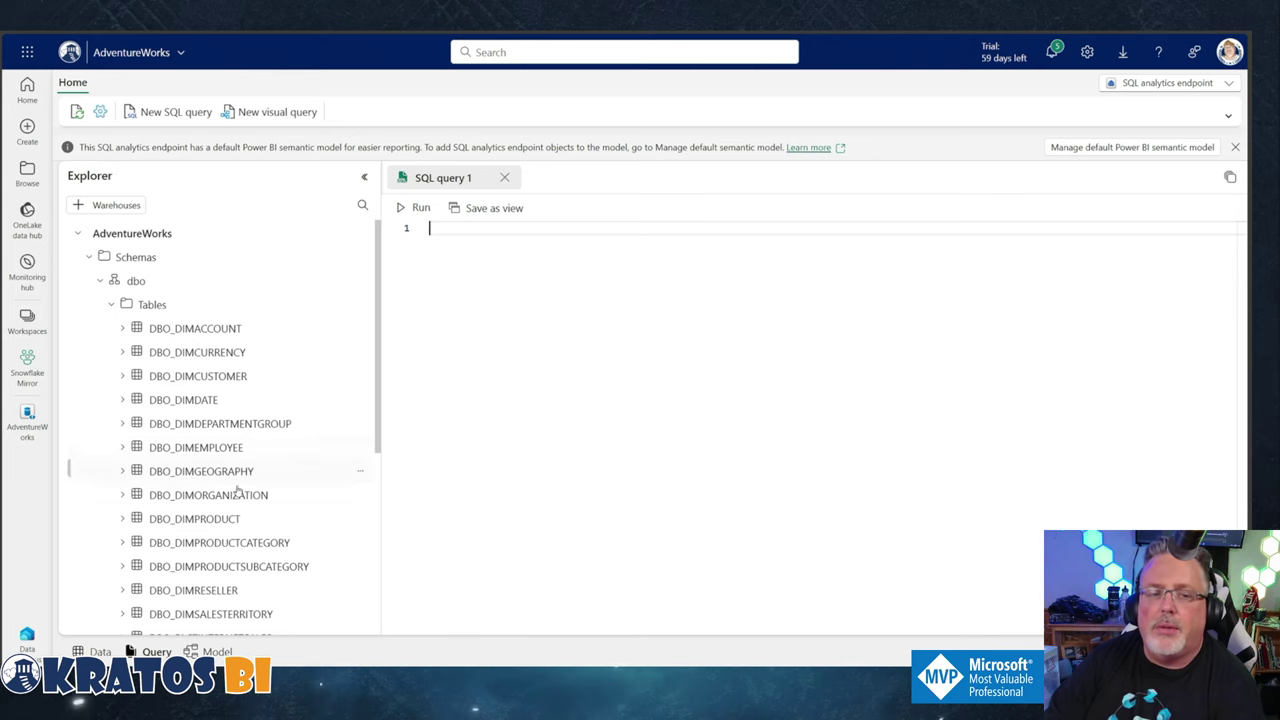
pyautogui.scroll(-3, 229, 505)
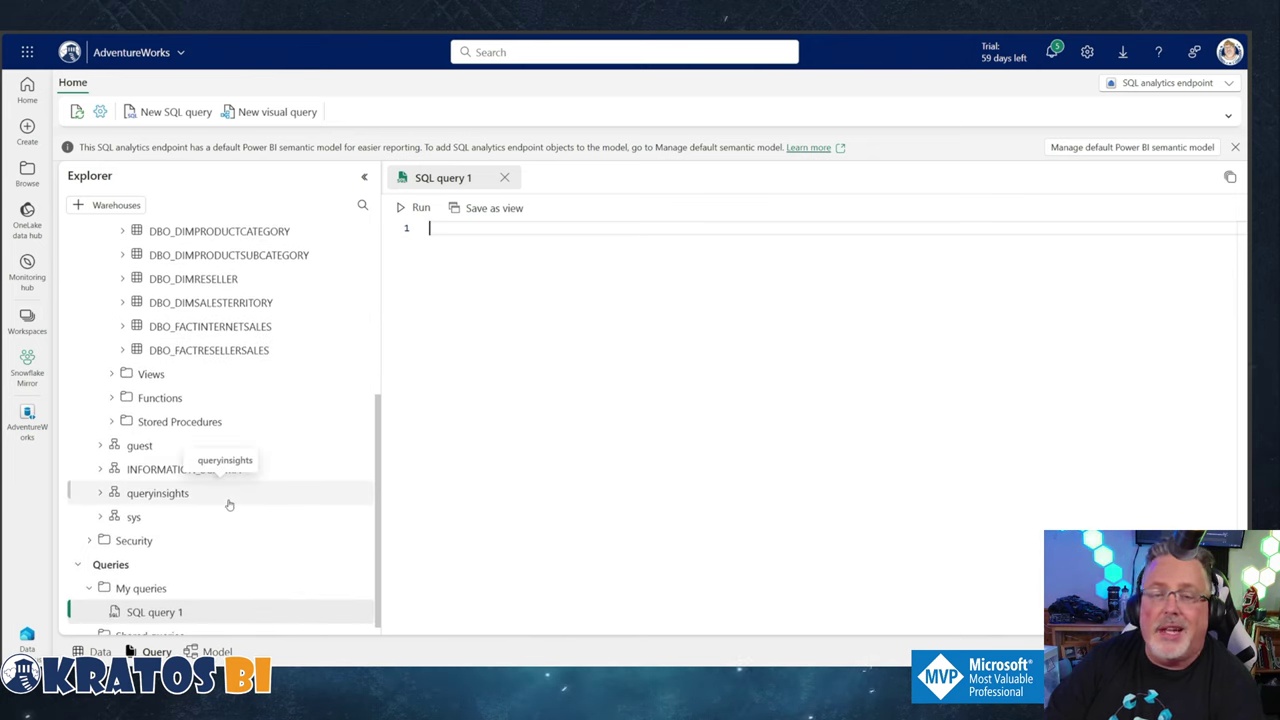
pyautogui.scroll(-1, 229, 505)
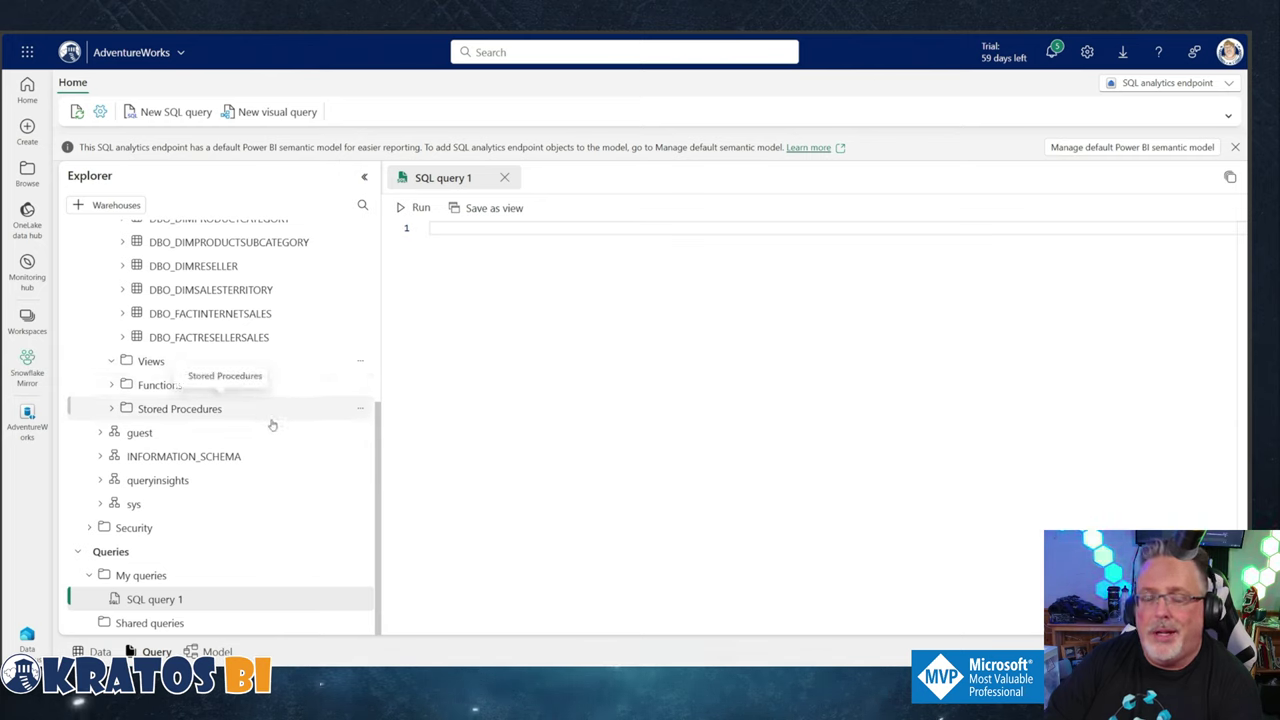
pyautogui.scroll(3, 272, 525)
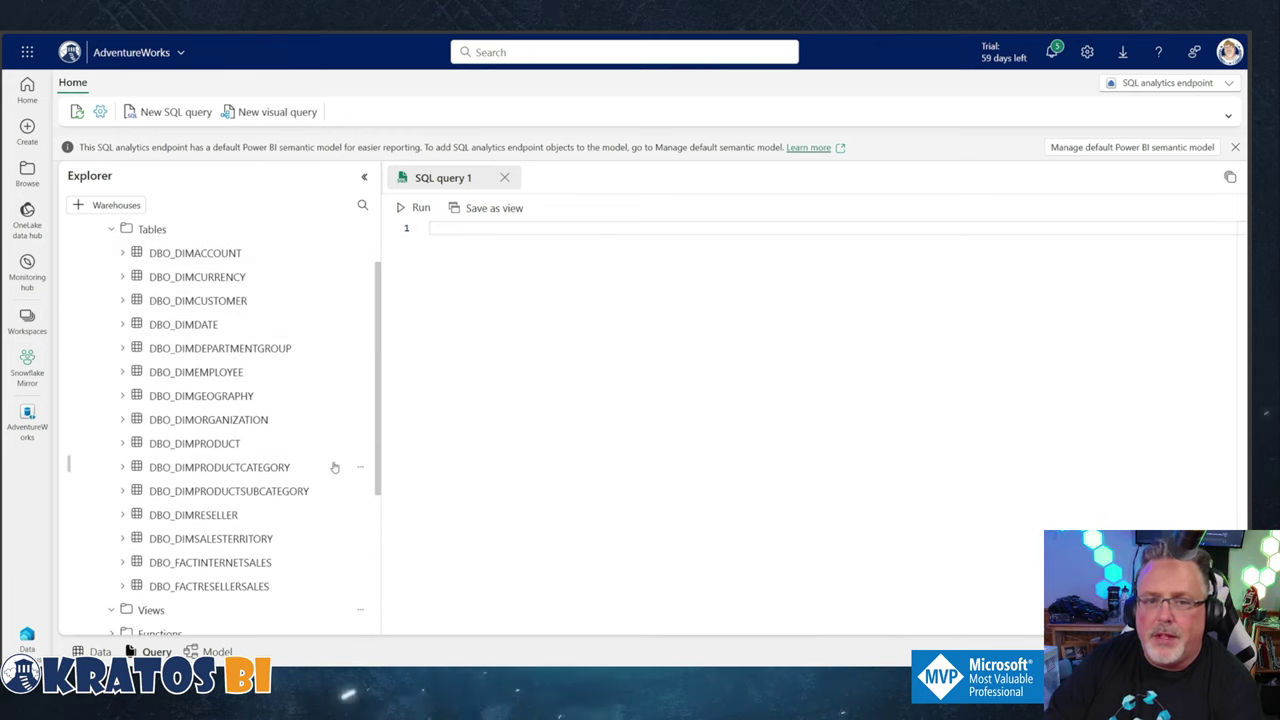
pyautogui.scroll(-3, 300, 480)
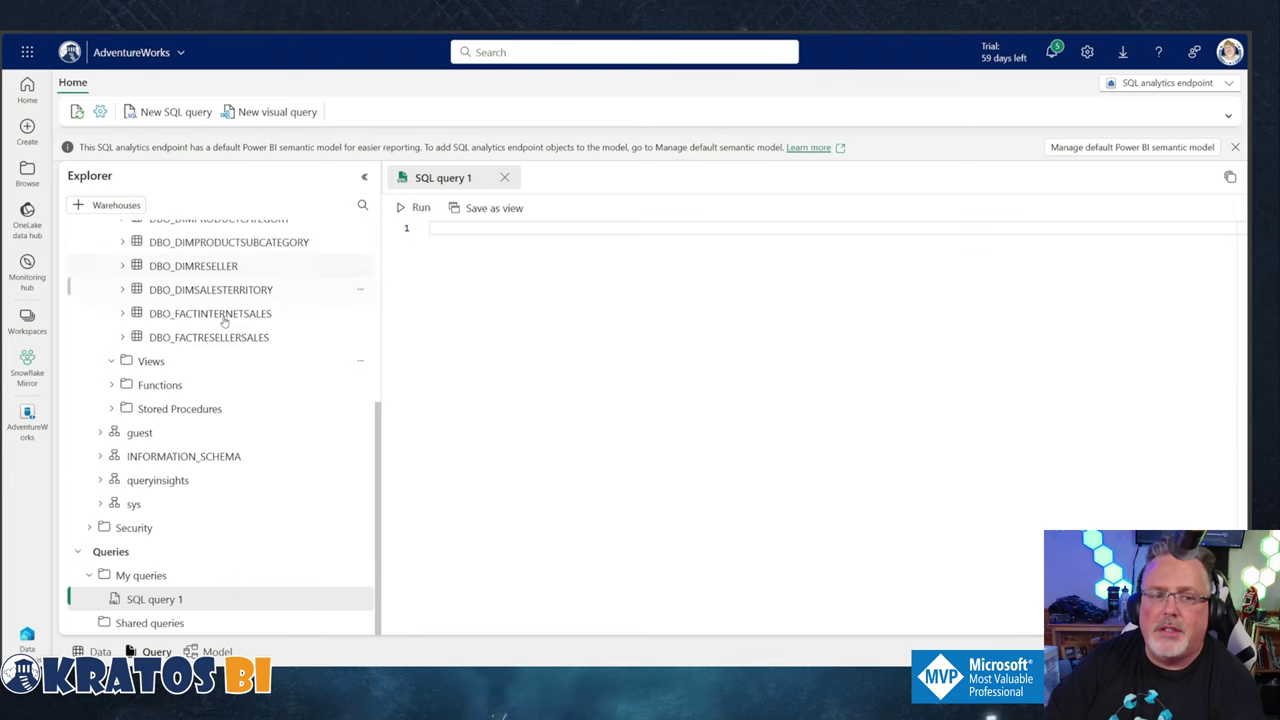
# Step: Switch the AdventureWorks SQL analytics endpoint to the Model view to see the DBO tables as cards
pyautogui.click(217, 651)
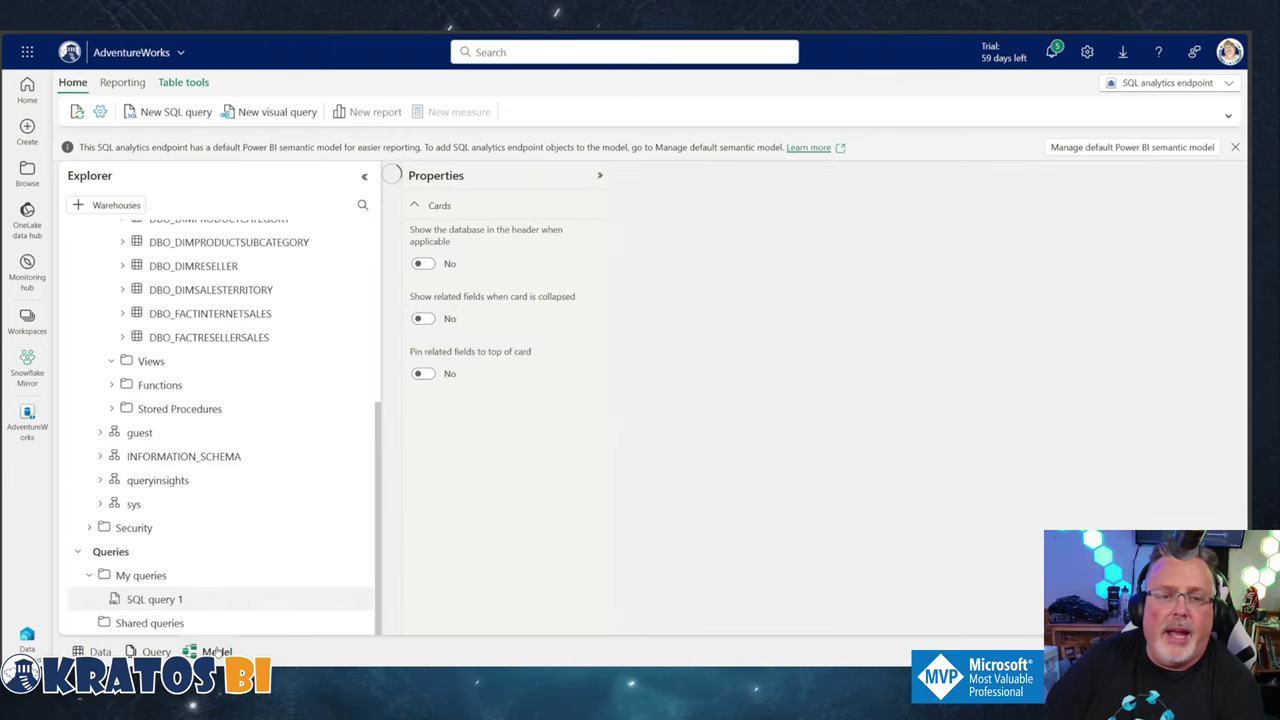